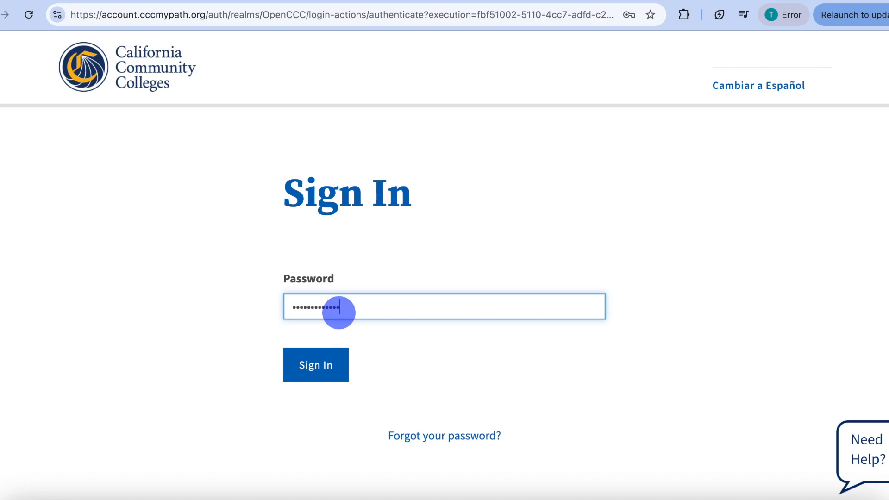
- Submit the sign-in and proceed through the option for applicants who can't verify their identity with ID.me
key(Return)
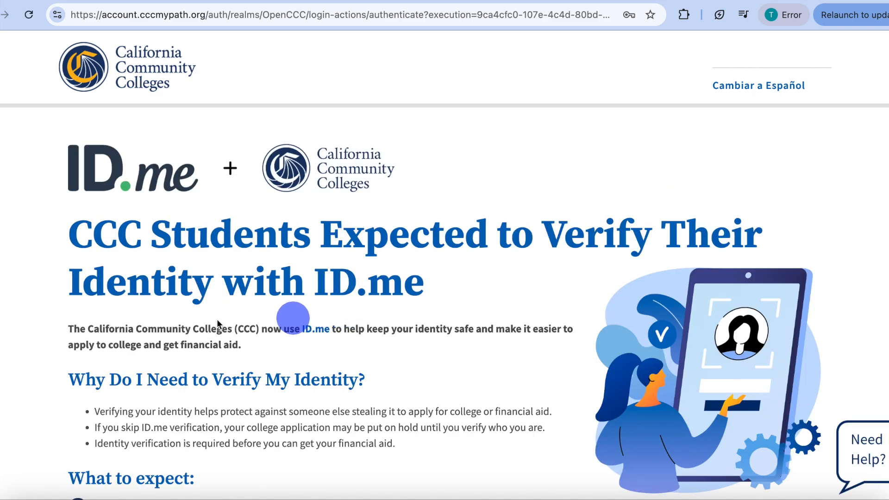
scroll(243, 250, down, 3)
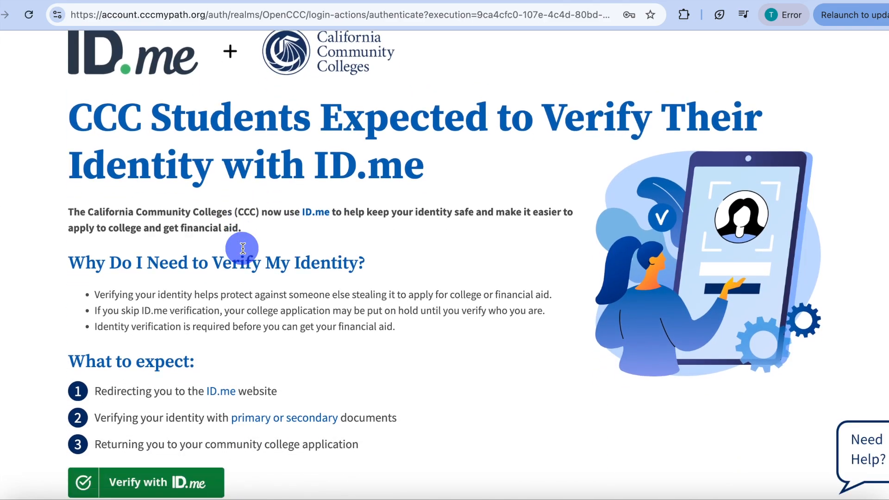
scroll(290, 395, down, 2)
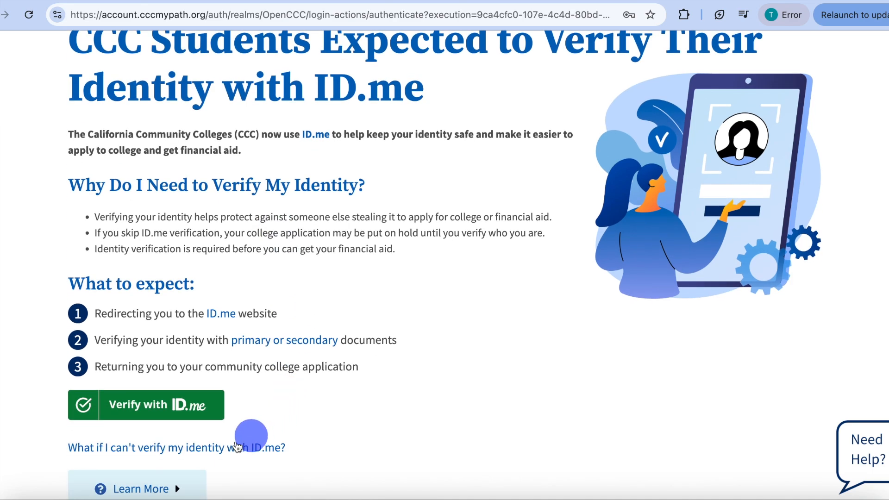
click(214, 449)
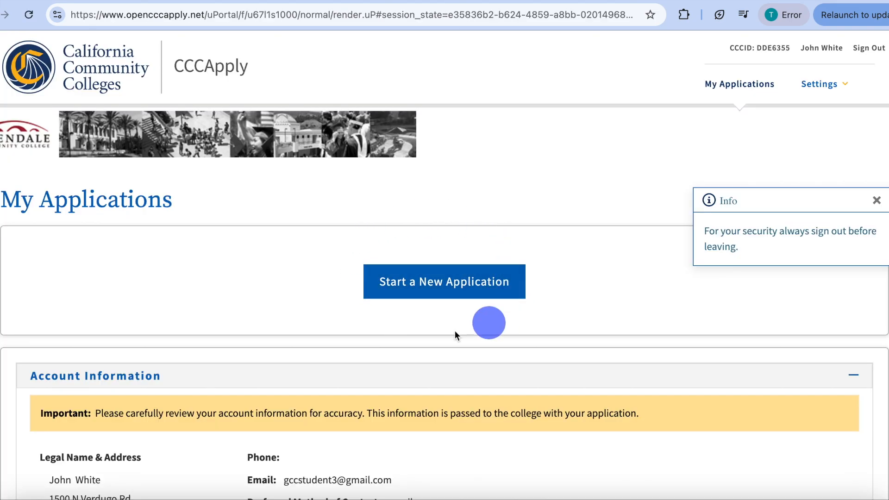
- Review the account information under My Applications and start a new application
scroll(442, 329, down, 3)
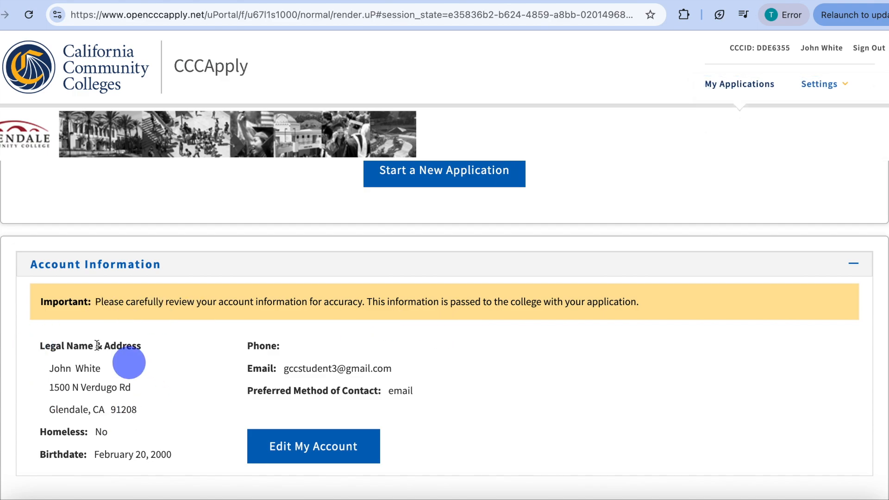
scroll(319, 331, up, 3)
click(463, 286)
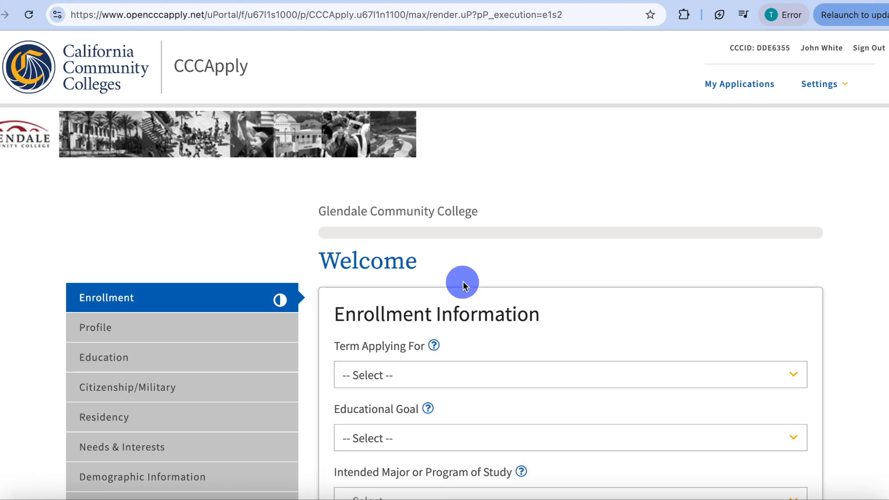
- Set the term to Summer and Fall 2025 and the educational goal to "Obtain an associate degree and transfer to a 4-year institution"
scroll(462, 282, down, 2)
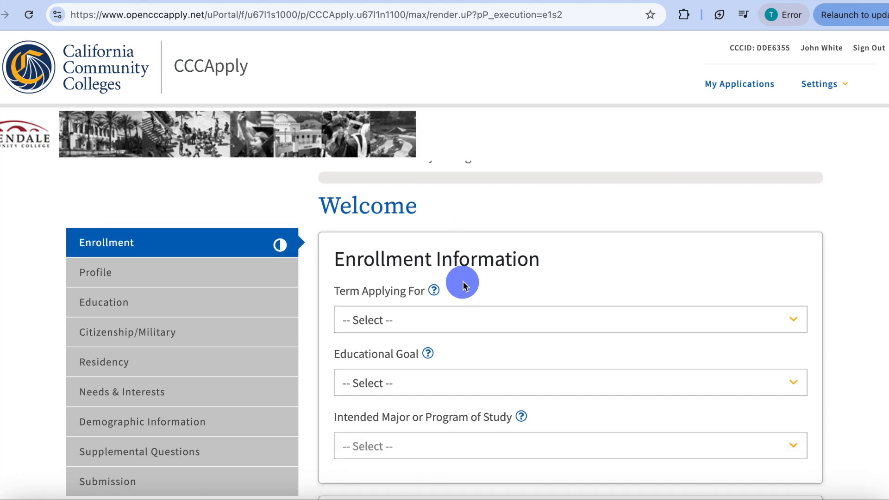
click(398, 320)
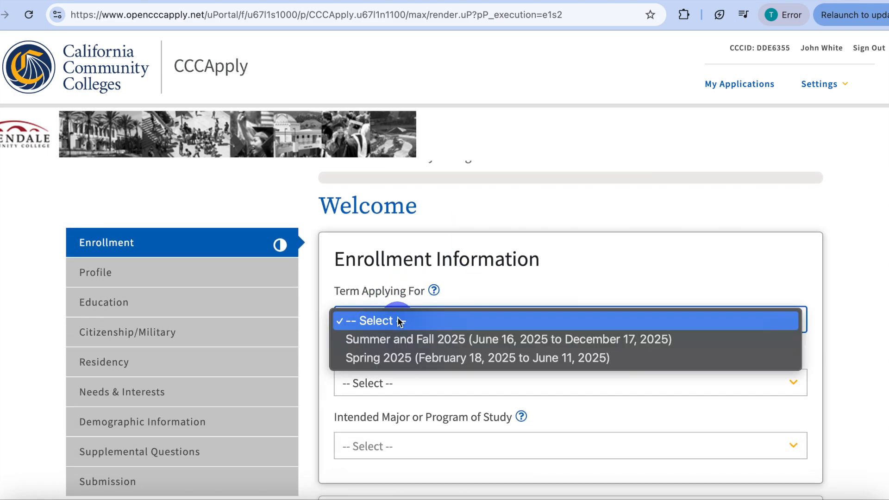
click(418, 340)
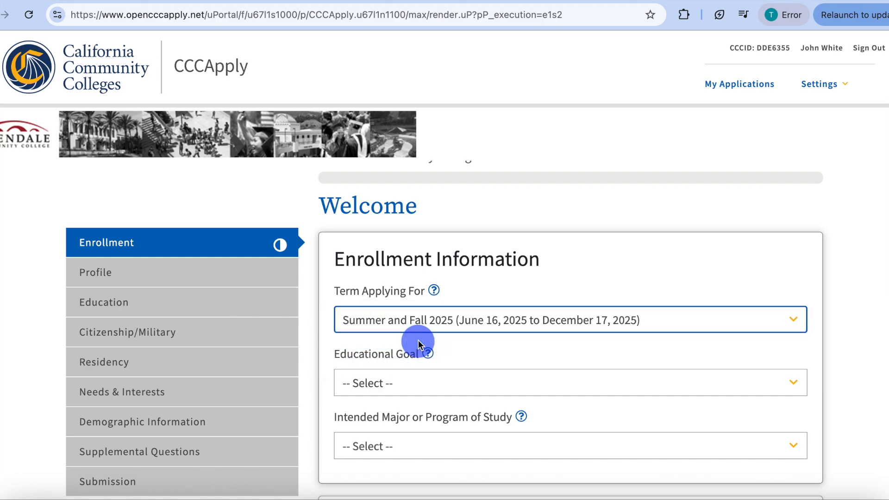
scroll(413, 341, down, 2)
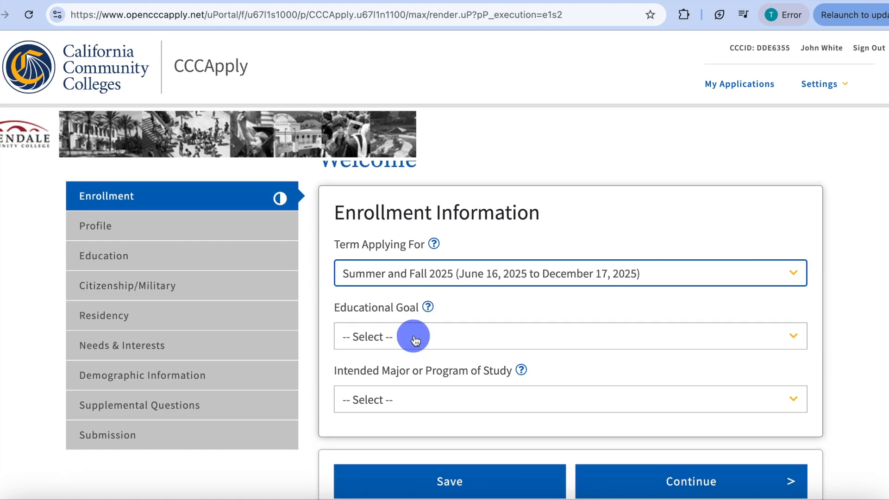
click(415, 341)
scroll(431, 384, down, 5)
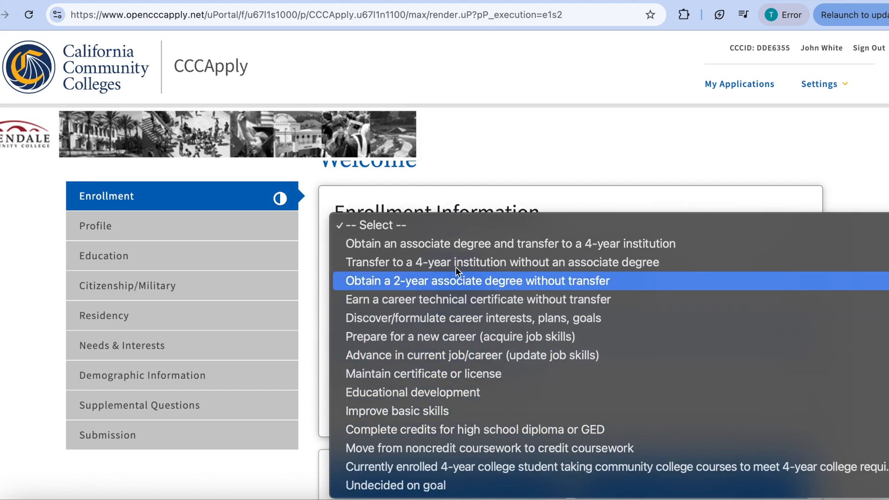
click(446, 244)
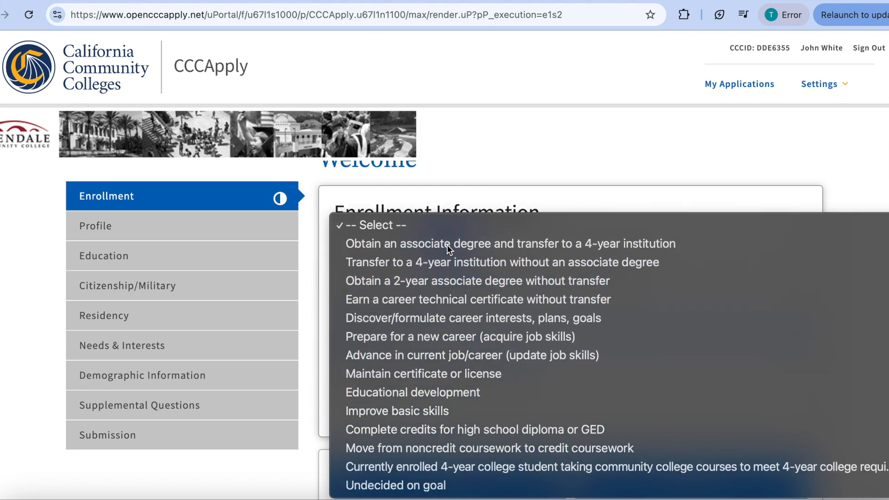
- Choose Accounting - AS as the intended major and submit the enrollment information
scroll(446, 244, down, 3)
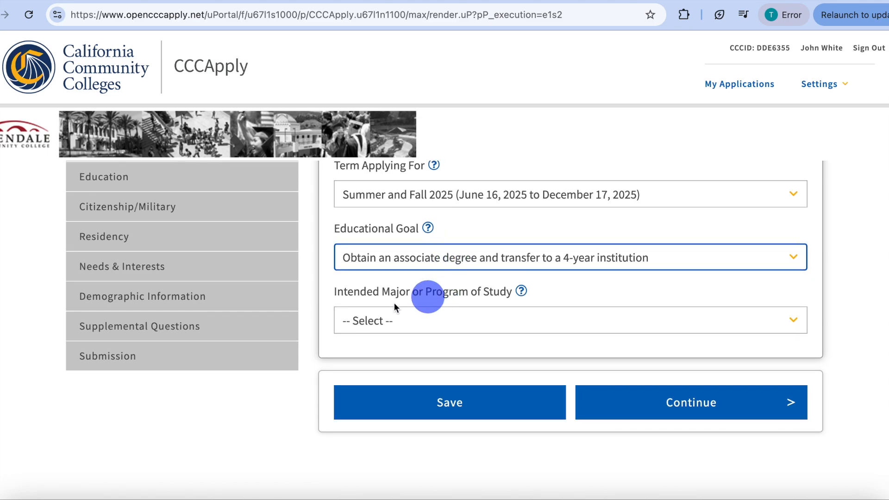
click(416, 326)
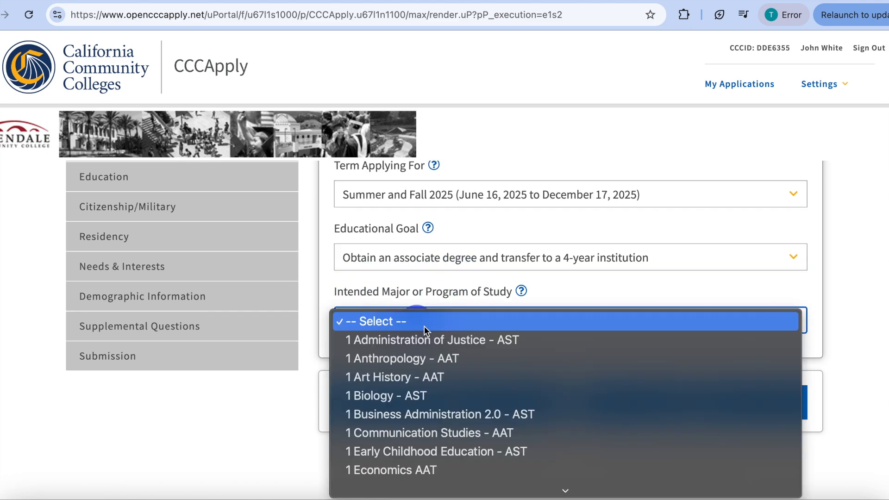
scroll(473, 372, down, 3)
scroll(473, 372, down, 10)
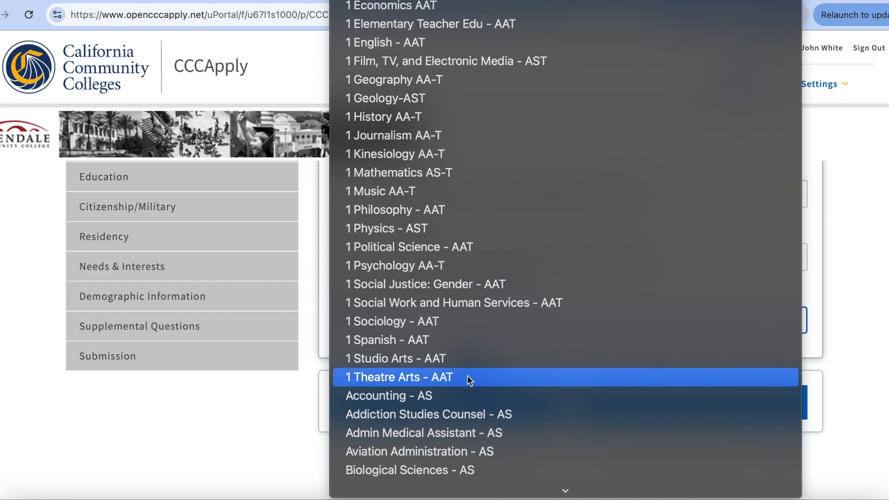
click(429, 396)
scroll(669, 368, up, 1)
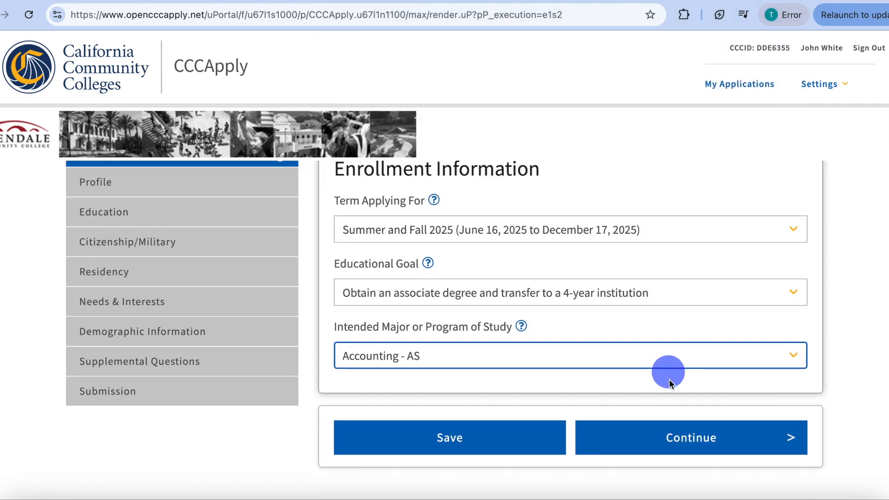
click(662, 439)
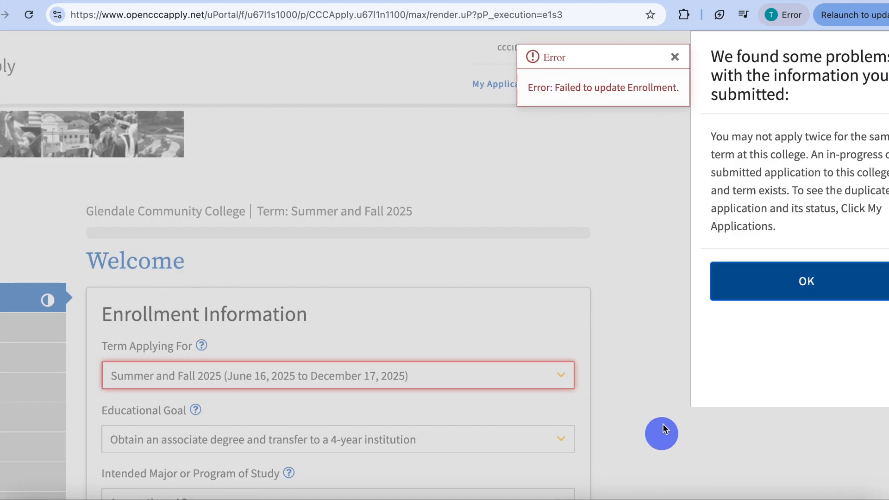
- Change the term to Spring 2025 (February 18, 2025 to June 11, 2025) and continue to the profile section
click(769, 281)
click(523, 376)
click(499, 397)
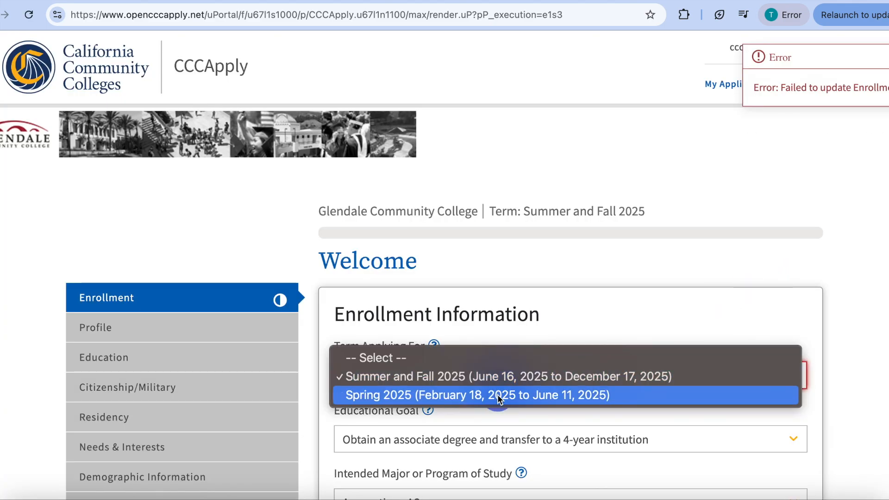
scroll(498, 399, down, 3)
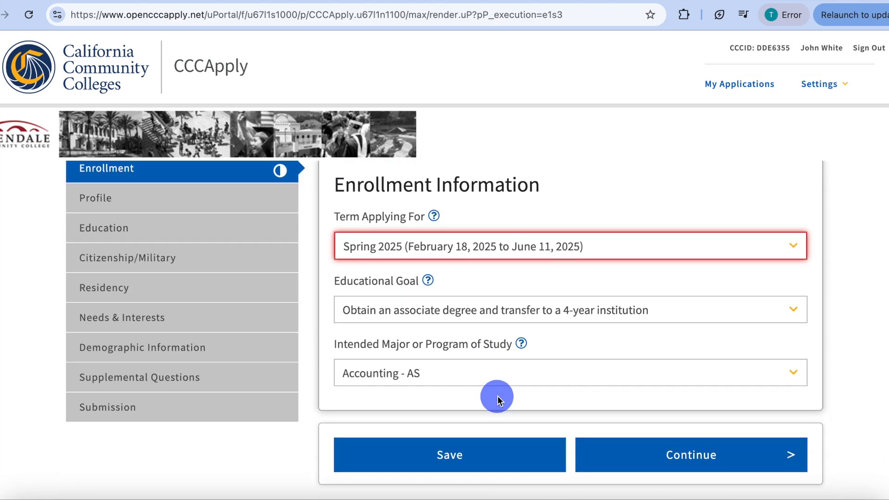
click(643, 458)
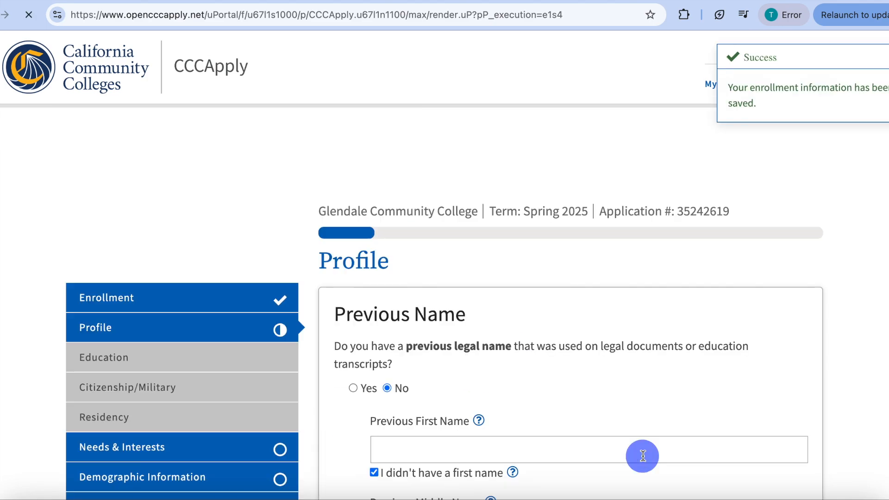
- Try the Yes answer to the social security or taxpayer identification number question, and return the answer to No
scroll(644, 459, down, 2)
scroll(643, 459, down, 1)
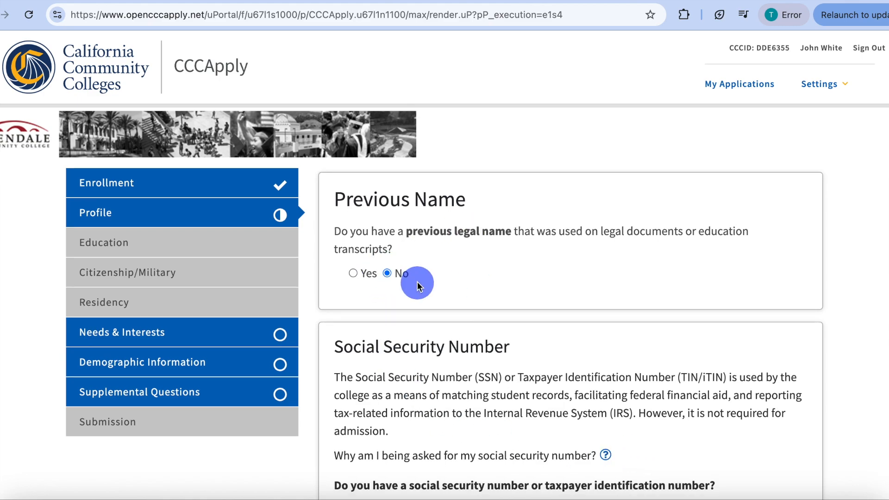
scroll(417, 282, down, 4)
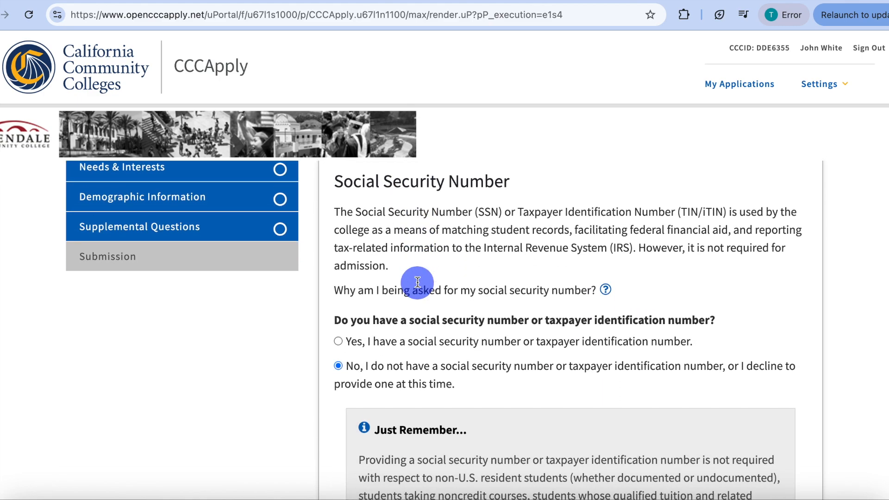
click(337, 341)
scroll(428, 437, down, 1)
scroll(428, 437, down, 1)
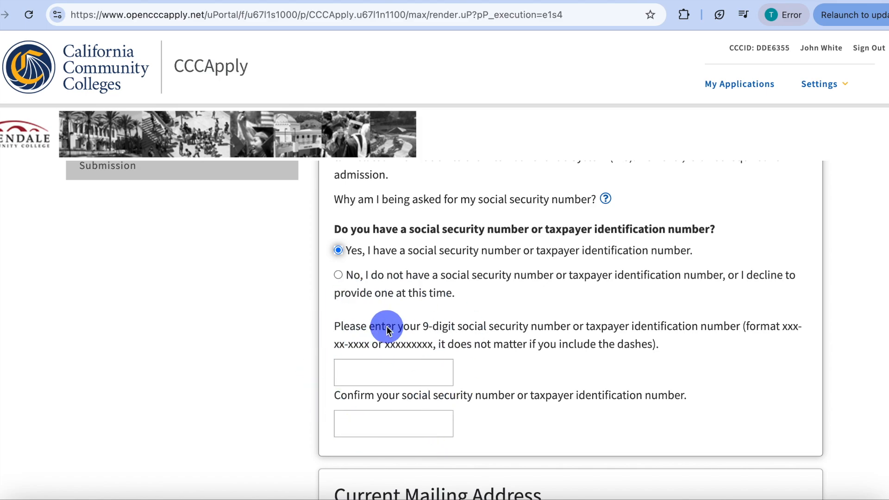
click(338, 275)
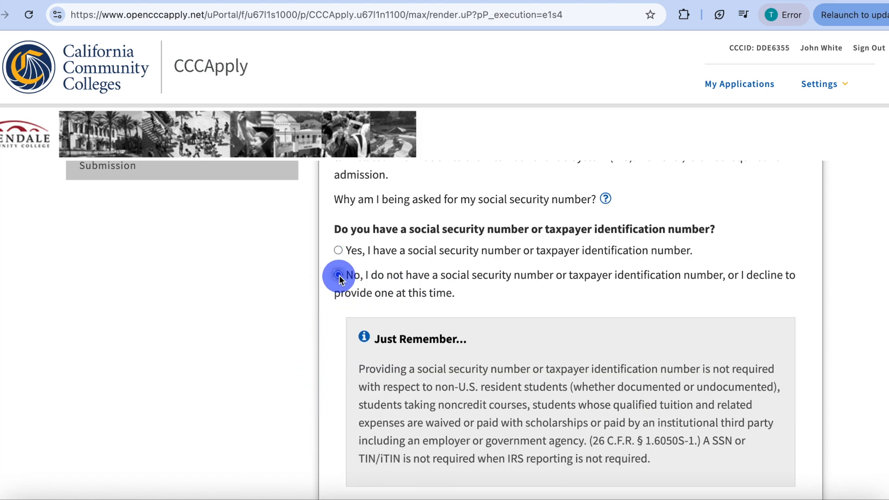
- Mark the mailing address as the same as the OpenCCC permanent address and continue to the education section
scroll(506, 320, down, 6)
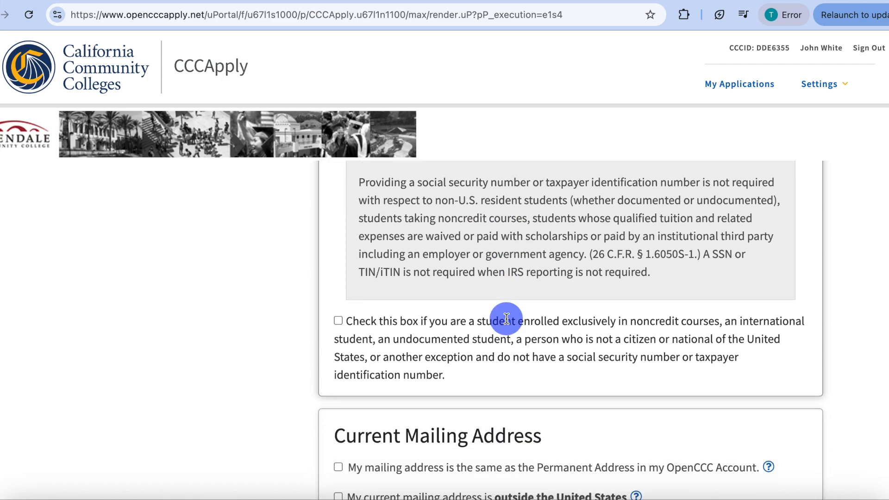
scroll(507, 318, down, 3)
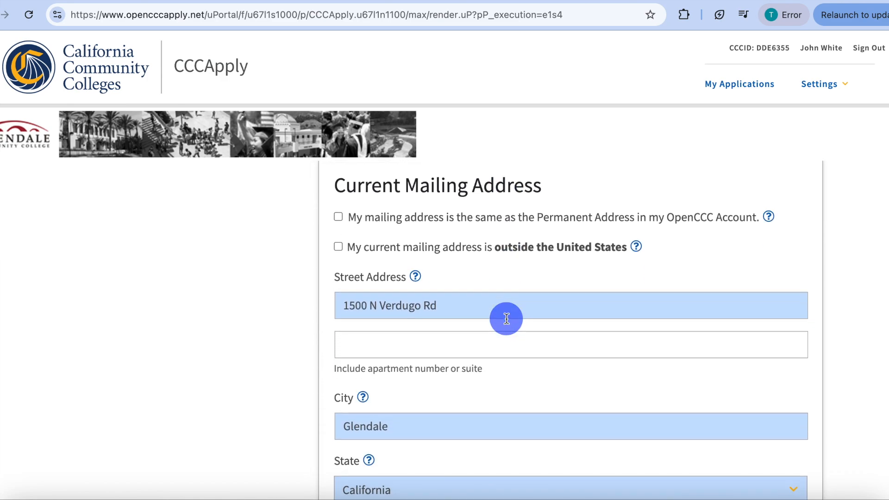
scroll(507, 318, up, 2)
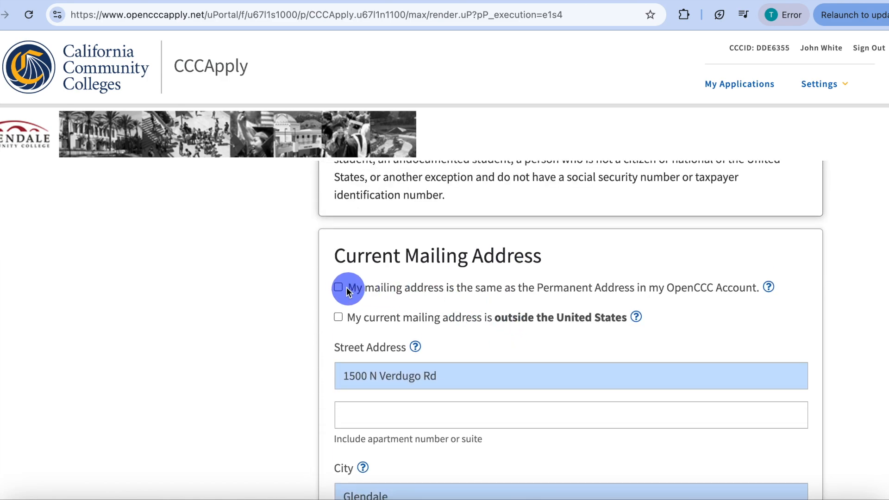
click(338, 287)
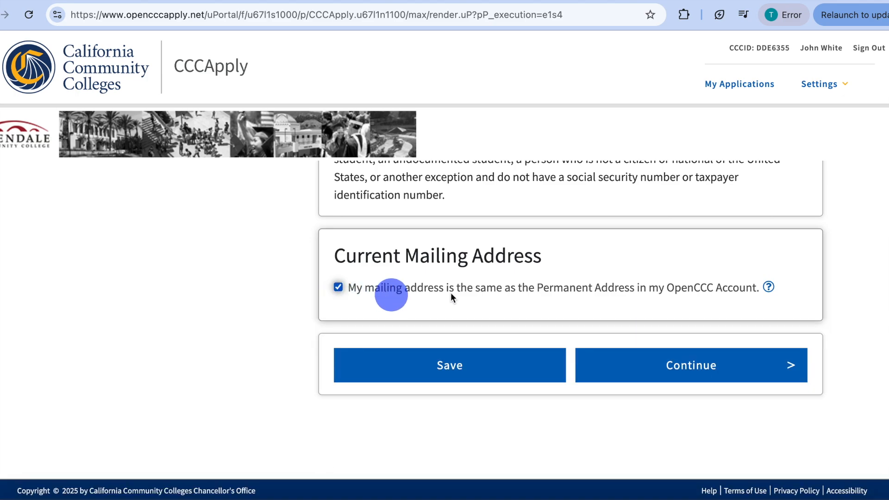
click(694, 368)
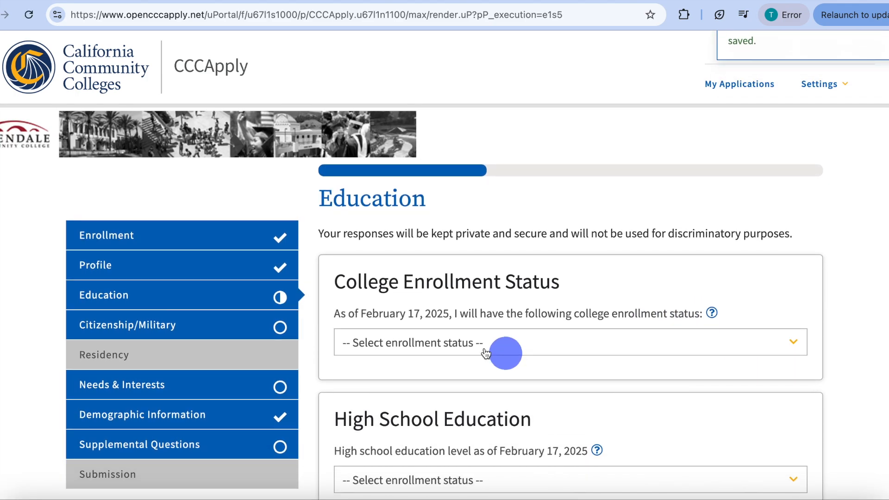
- Set the college enrollment status to "First-time student in college" and the high school education level to "Received high school diploma from U.S. school"
click(397, 345)
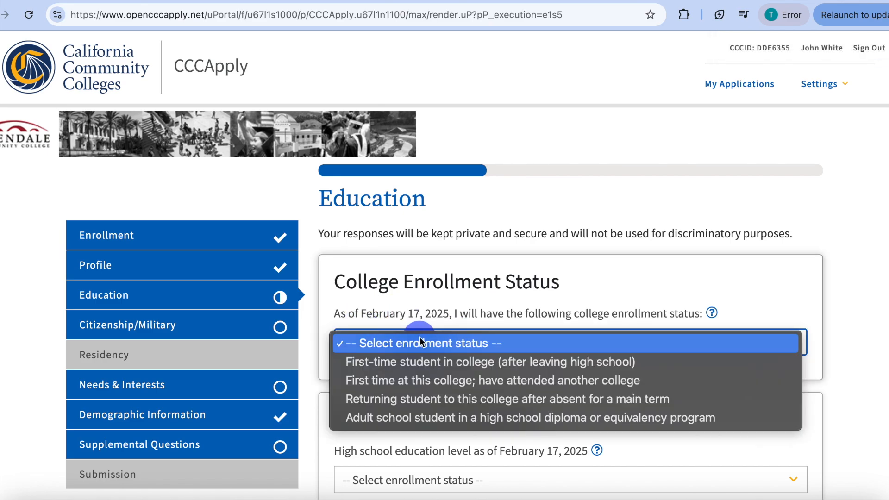
click(429, 362)
scroll(429, 361, down, 4)
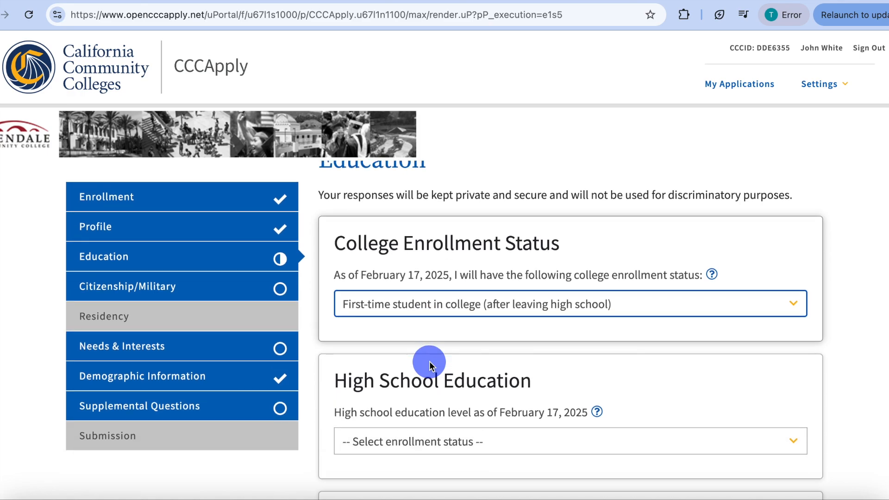
click(409, 333)
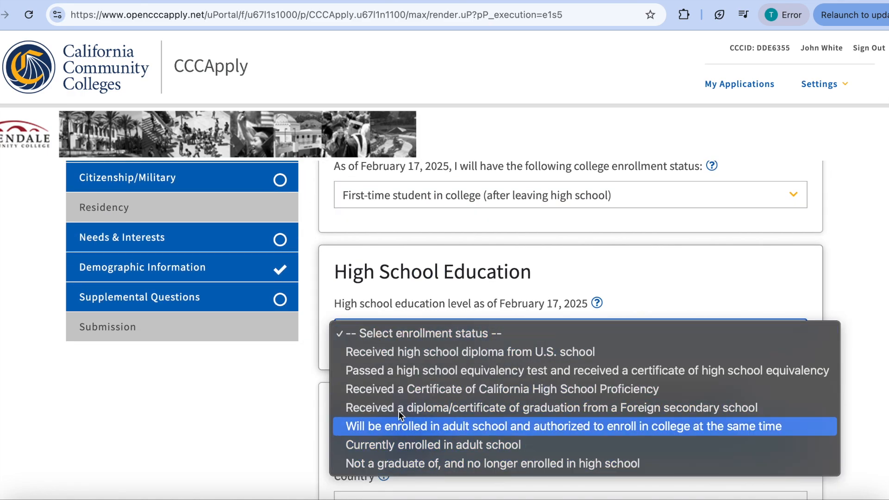
click(399, 353)
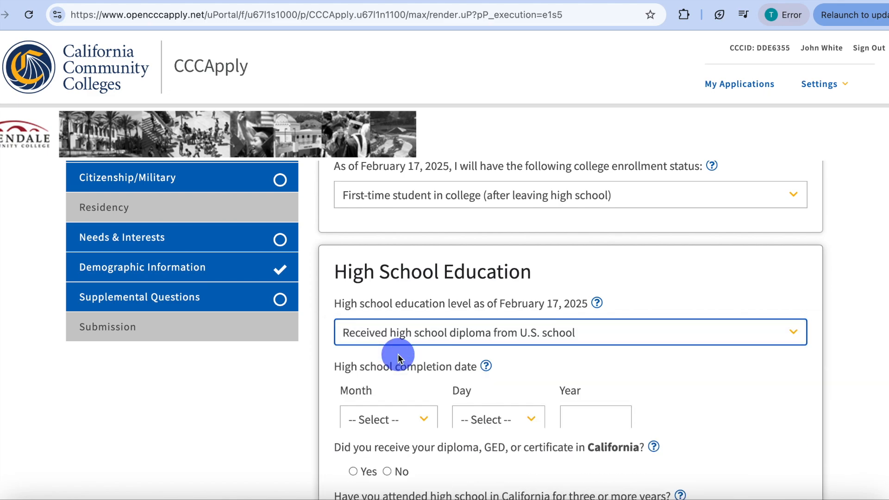
- Set the high school completion date to June 1, 2024
scroll(398, 358, down, 2)
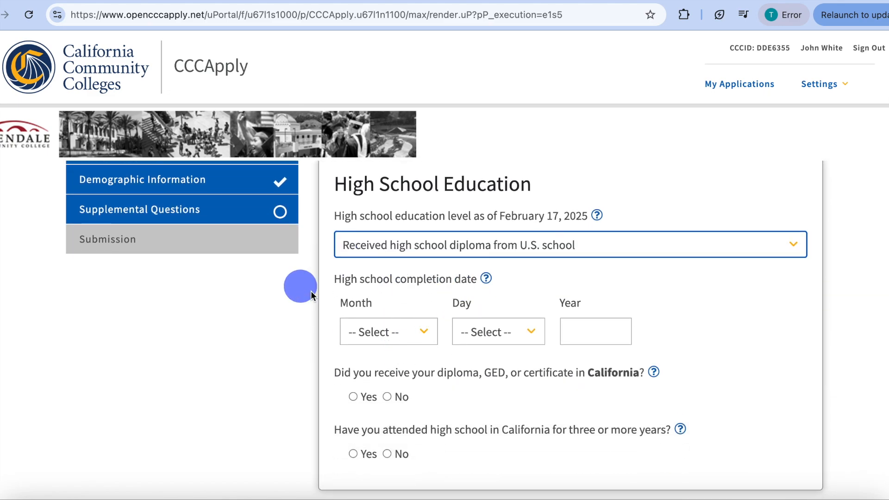
click(390, 324)
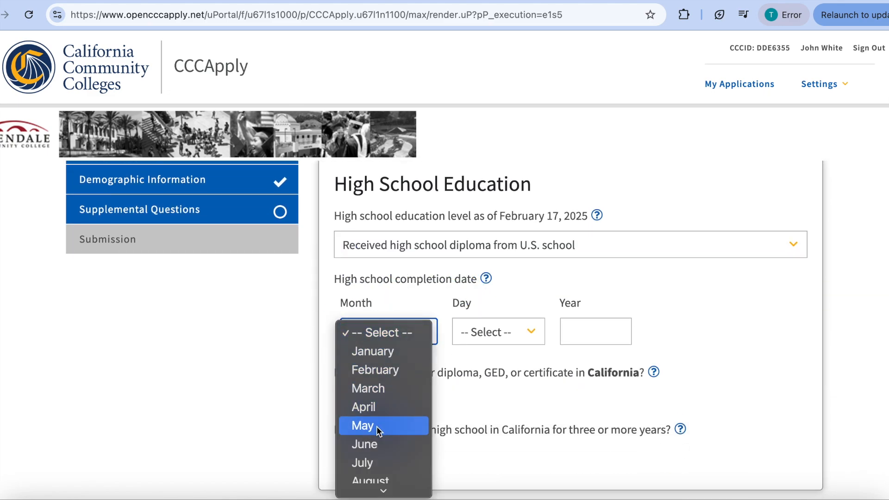
click(375, 442)
click(491, 332)
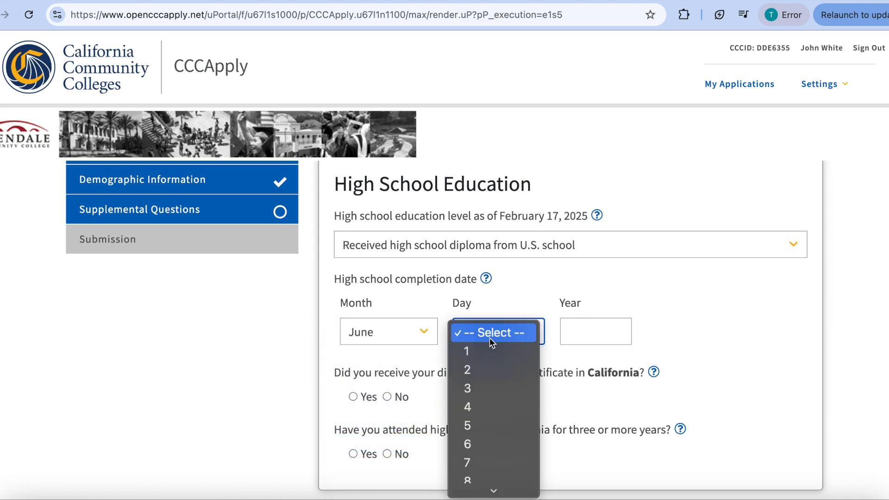
click(485, 351)
click(578, 331)
text(2024)
- Answer Yes to receiving the diploma in California and Yes to attending high school in California for three or more years
scroll(551, 365, down, 3)
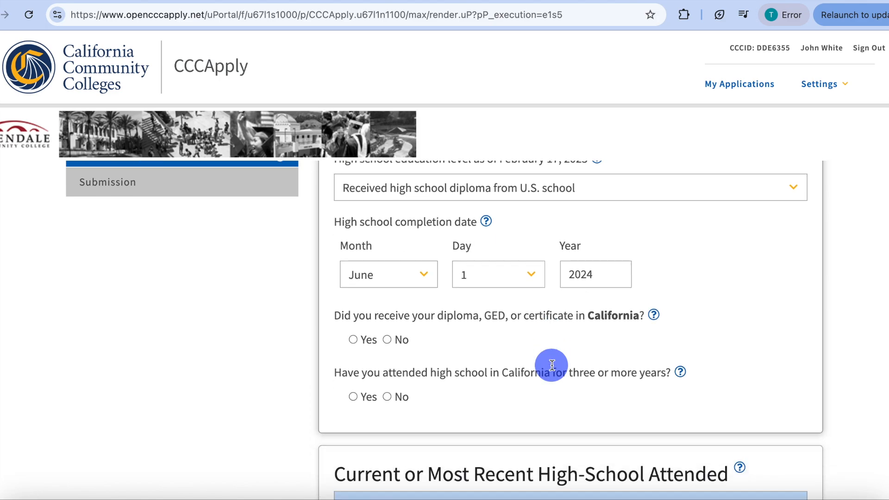
click(352, 328)
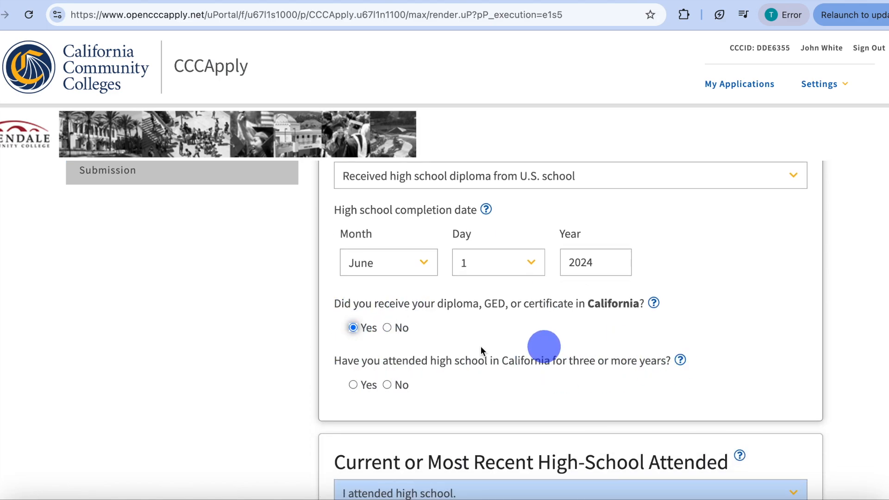
click(353, 384)
- Review the attendance options and the prefilled country, state, school and city for the most recent high school attended
scroll(480, 386, down, 5)
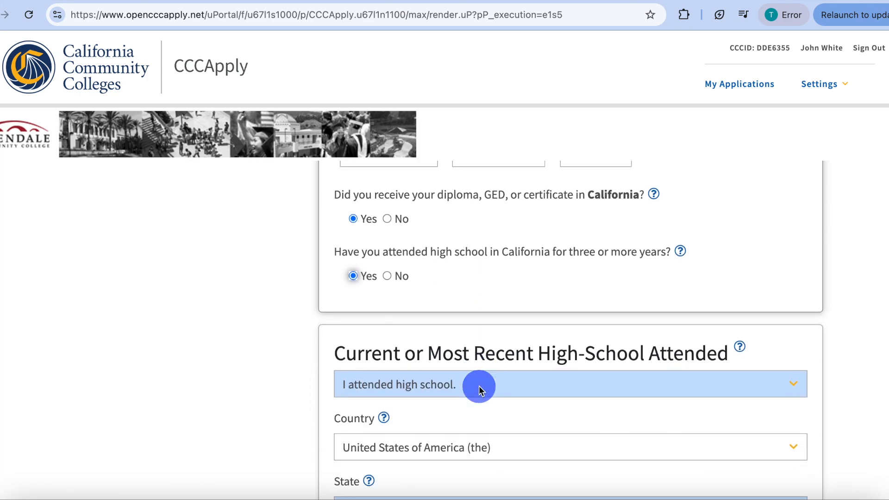
click(453, 380)
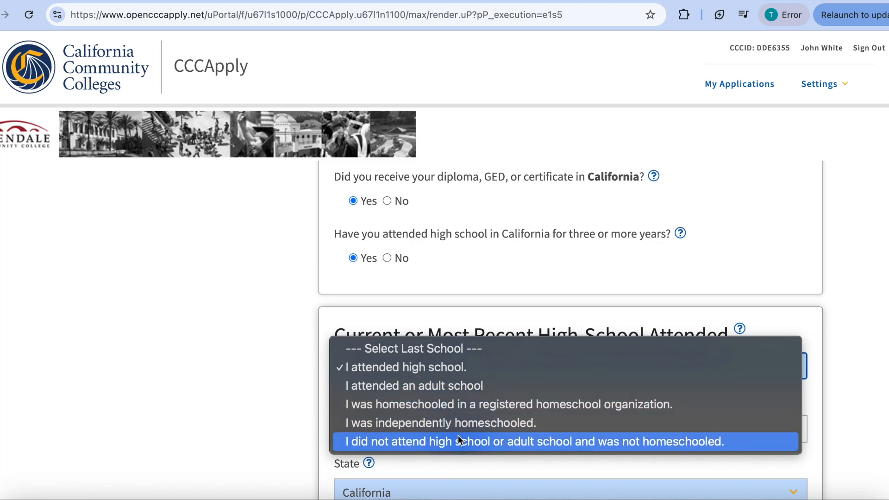
click(307, 430)
scroll(416, 407, down, 1)
scroll(418, 406, down, 3)
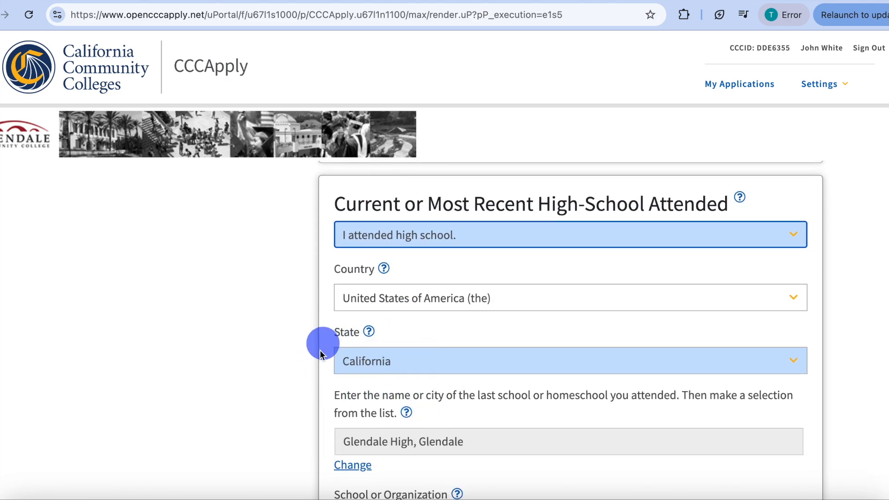
scroll(437, 391, down, 2)
triple_click(476, 354)
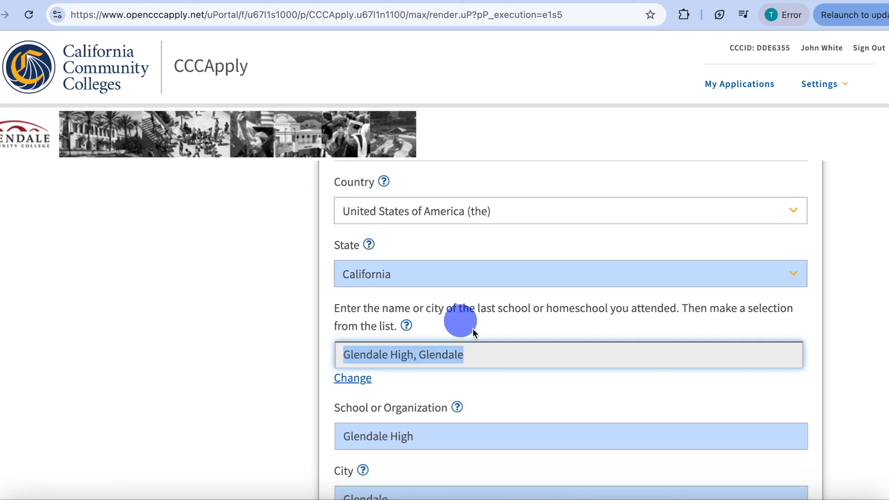
scroll(503, 392, down, 2)
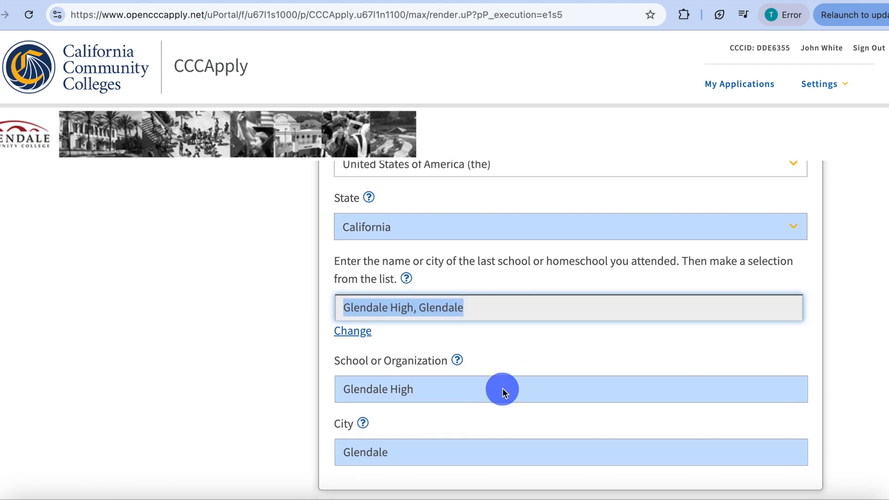
scroll(503, 393, down, 2)
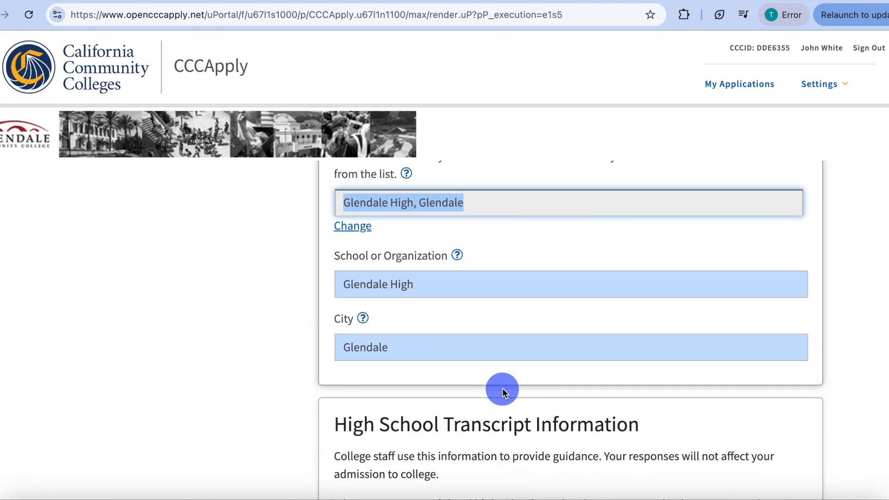
- Enter 4.0 as the unweighted high school GPA in the transcript information
scroll(503, 392, down, 6)
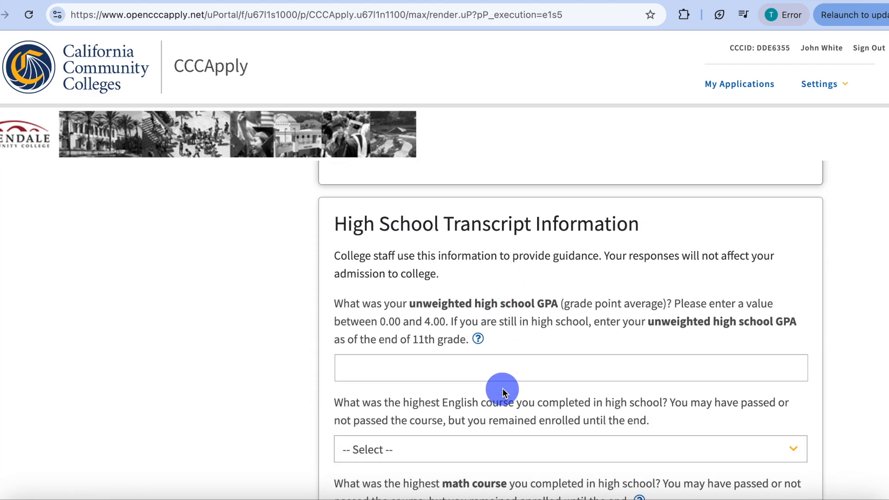
scroll(501, 391, down, 1)
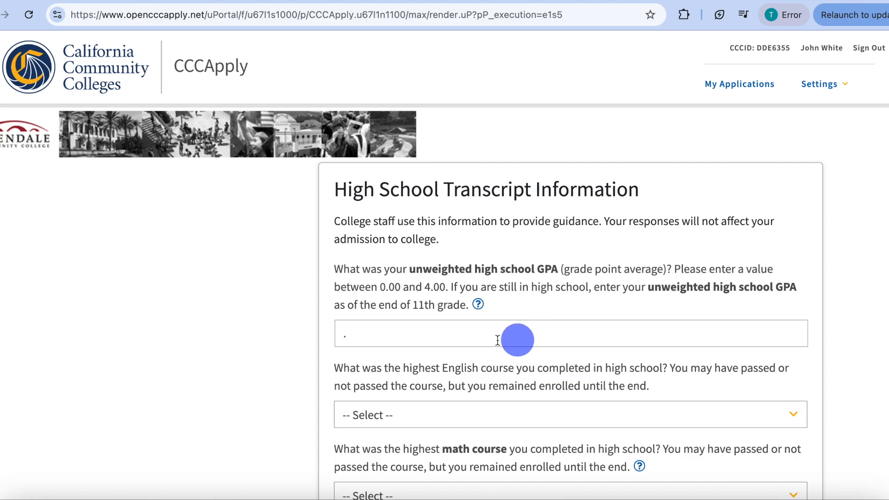
click(429, 333)
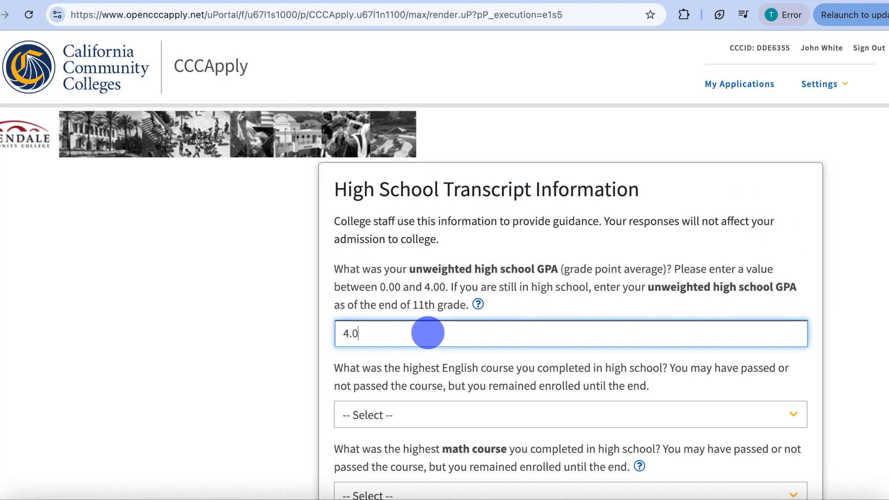
- Set the highest English course to "12th grade Advanced Placement (AP) English Composition or Literature" with a grade of A
scroll(401, 353, down, 2)
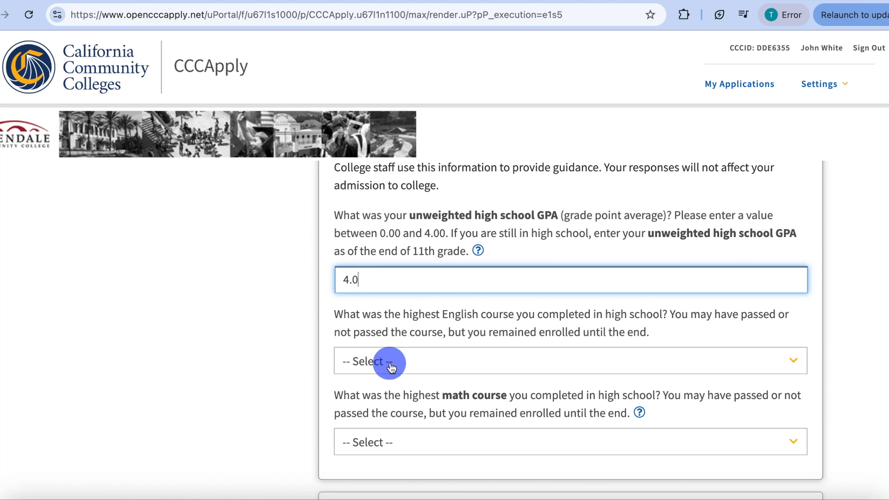
click(388, 364)
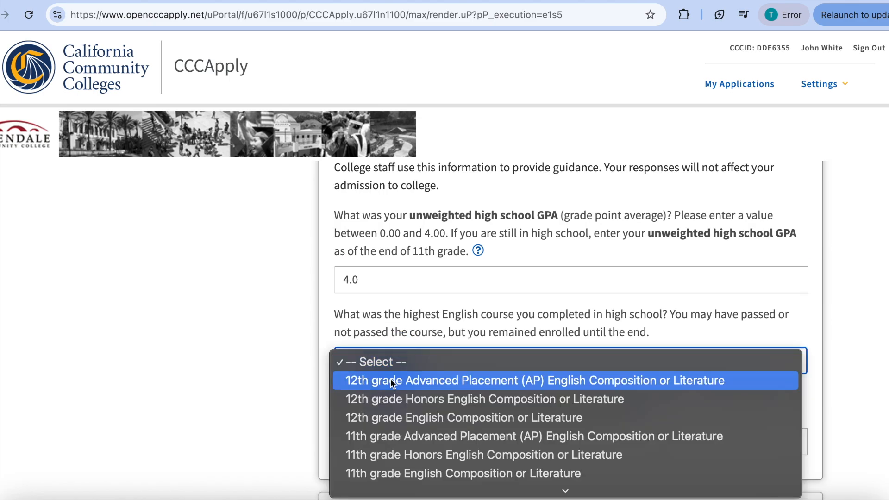
click(389, 379)
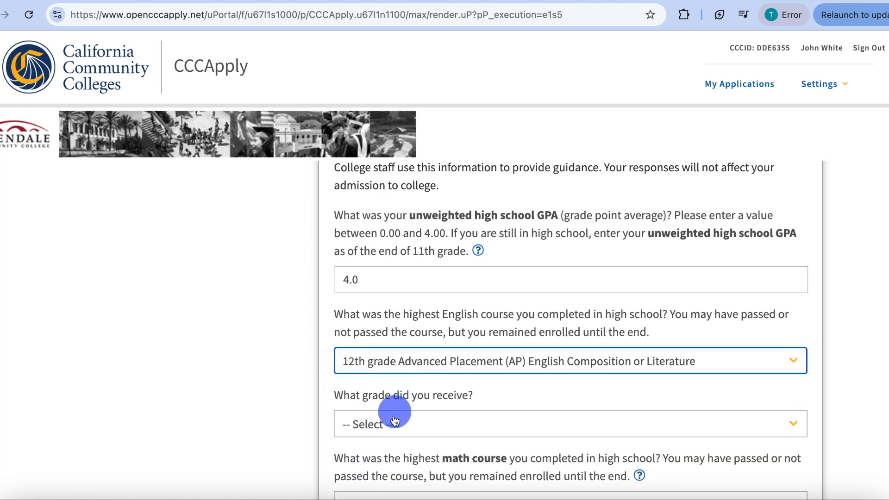
click(394, 420)
click(381, 443)
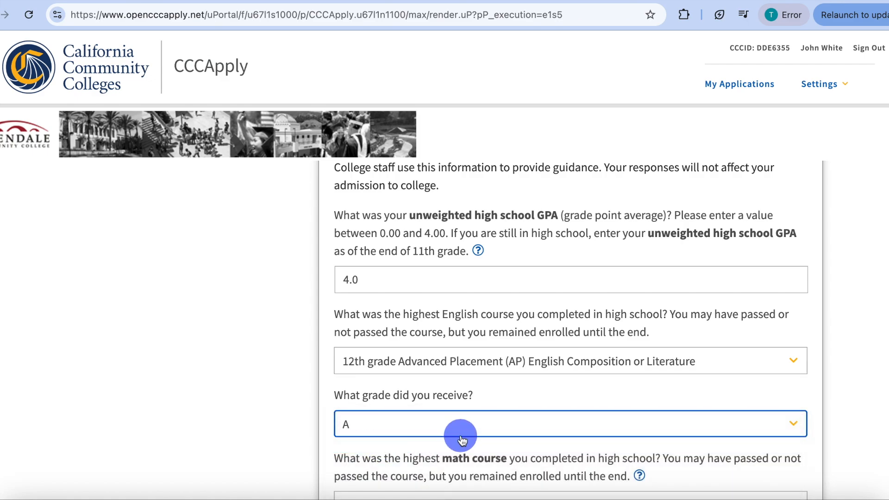
- Set the highest math course completed in high school to Calculus with a grade of A
scroll(461, 440, down, 3)
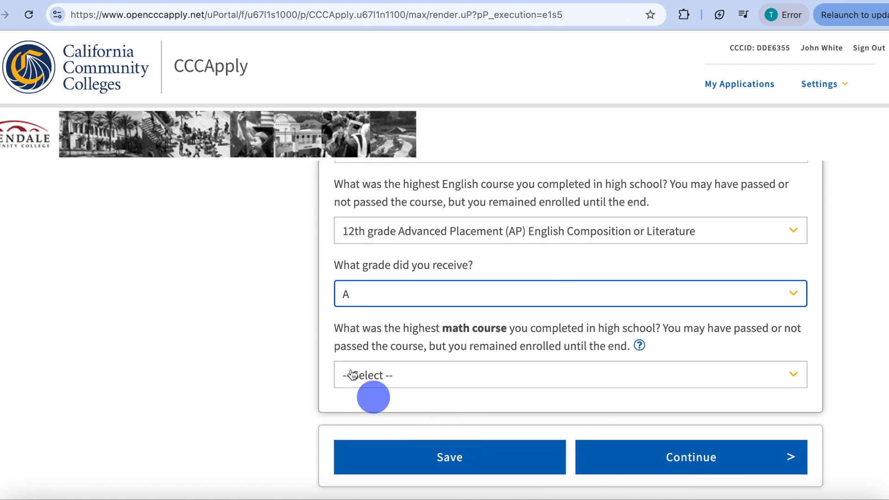
click(490, 380)
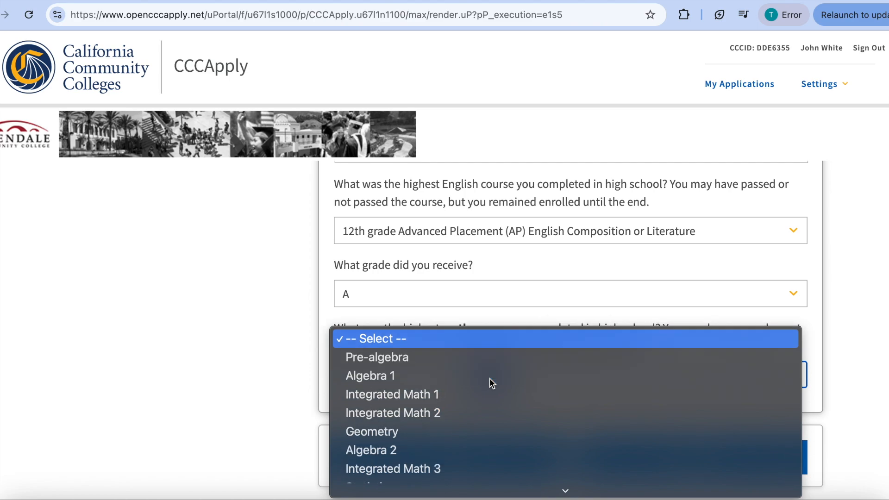
click(385, 465)
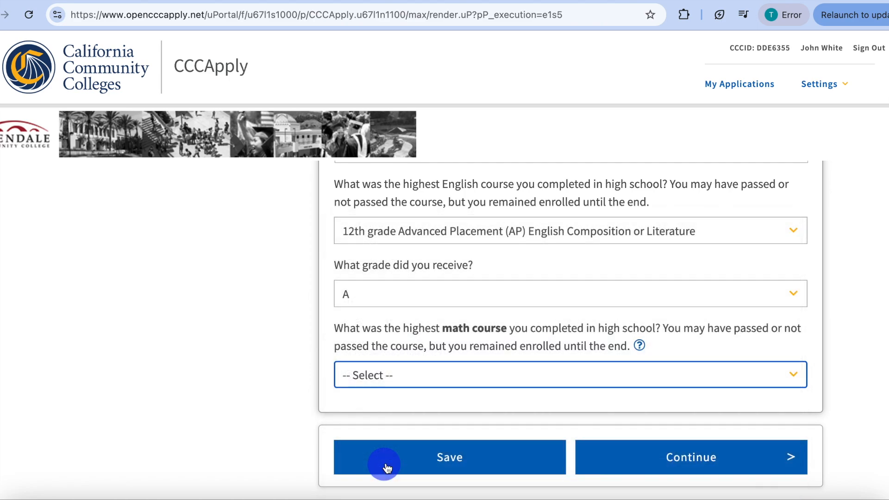
click(406, 437)
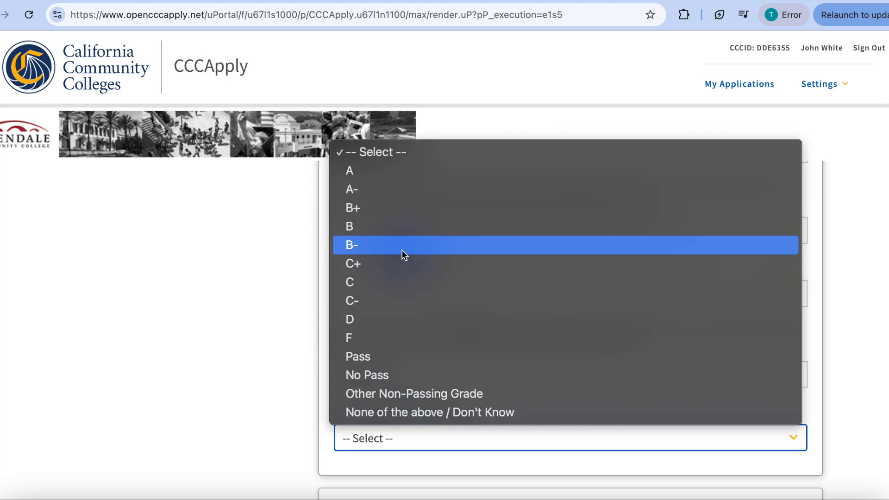
click(405, 170)
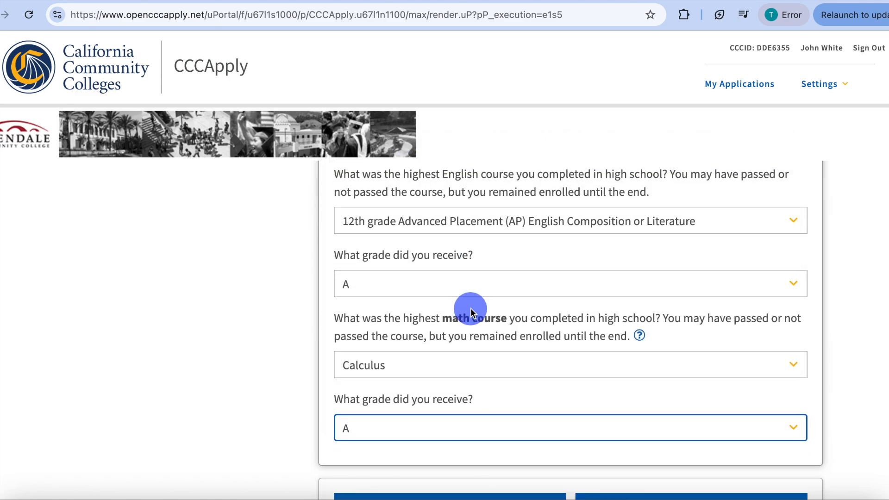
- Continue to the Citizenship/Military section and set the citizenship and immigration status to U.S. Citizen
scroll(471, 311, down, 3)
click(674, 411)
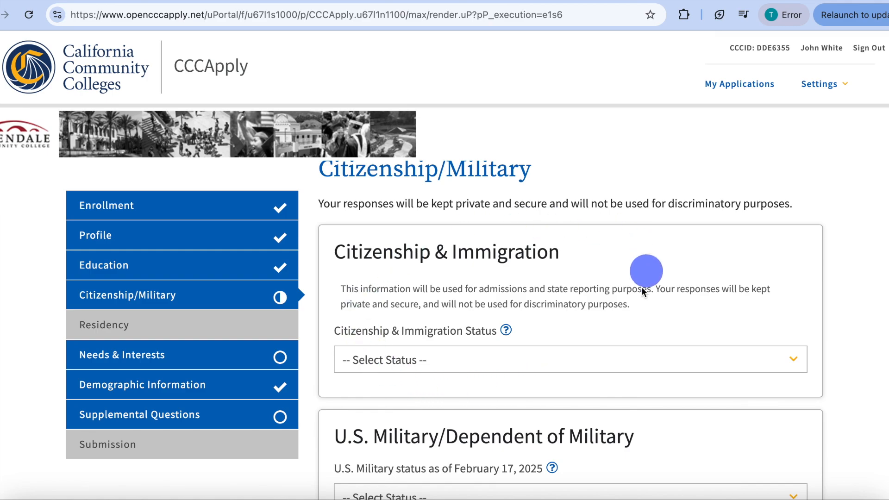
click(464, 360)
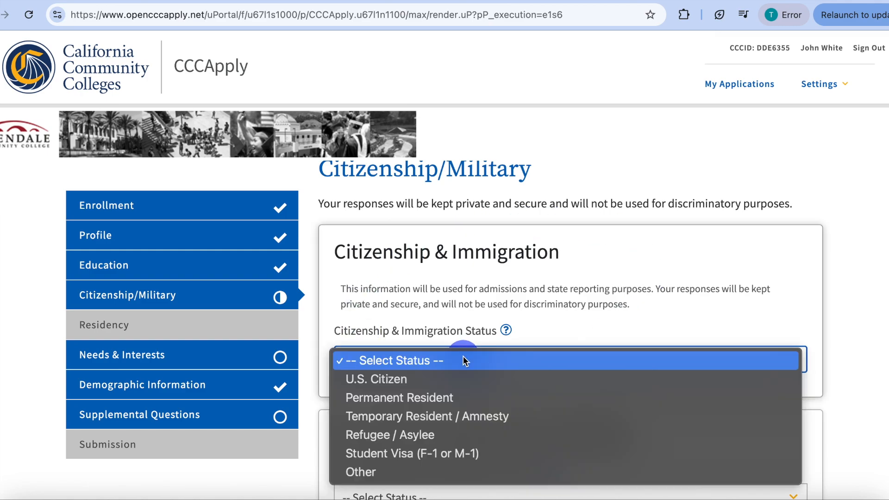
click(424, 379)
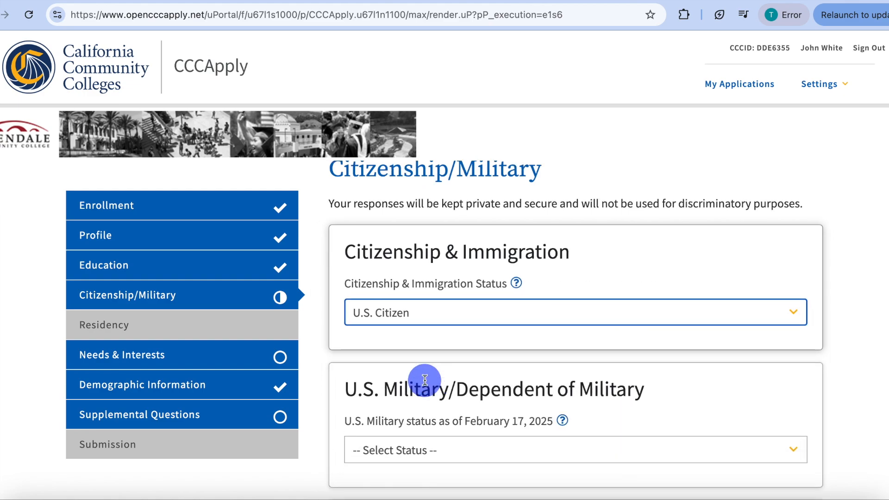
- Try the "Temporary Resident / Amnesty" citizenship status, and return the status to U.S. Citizen
click(405, 315)
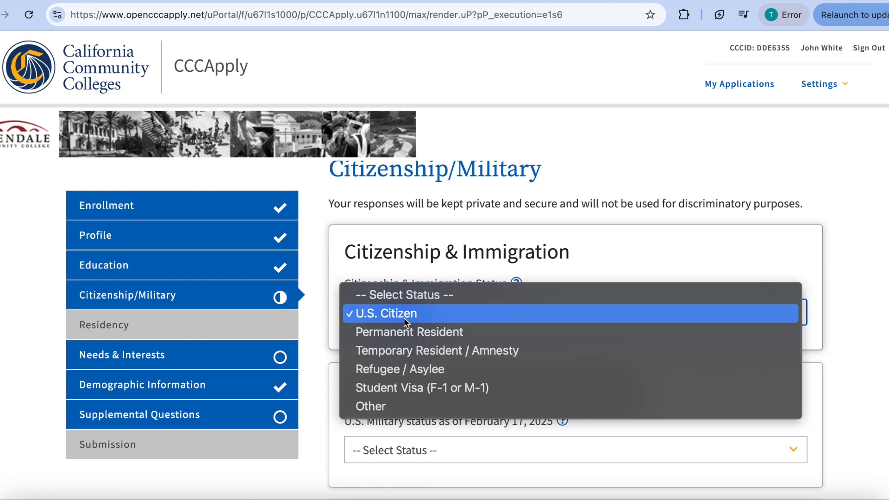
click(401, 351)
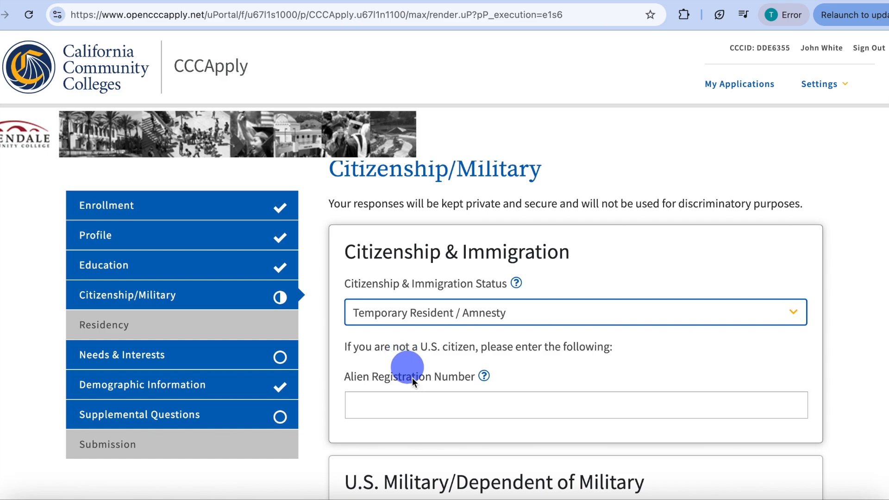
click(418, 313)
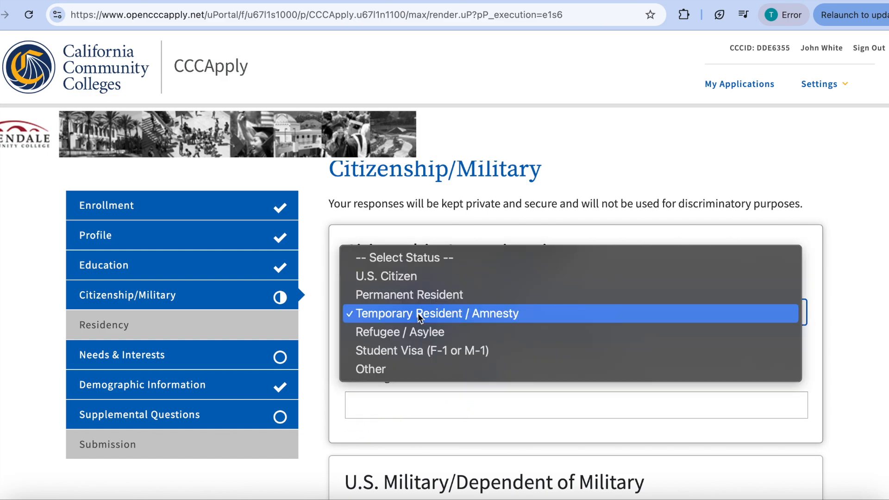
click(414, 277)
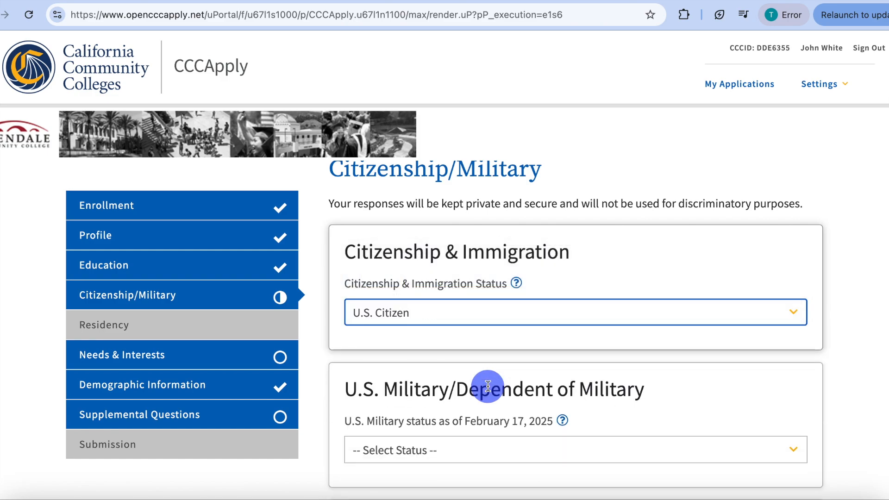
- Set the U.S. military status to "None apply to me" and continue to the residency section
scroll(487, 387, down, 1)
scroll(487, 386, down, 1)
click(477, 365)
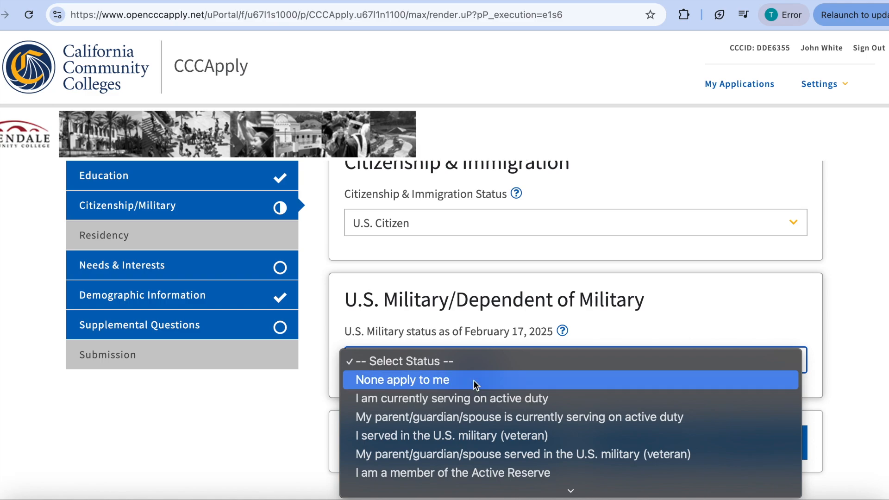
click(474, 380)
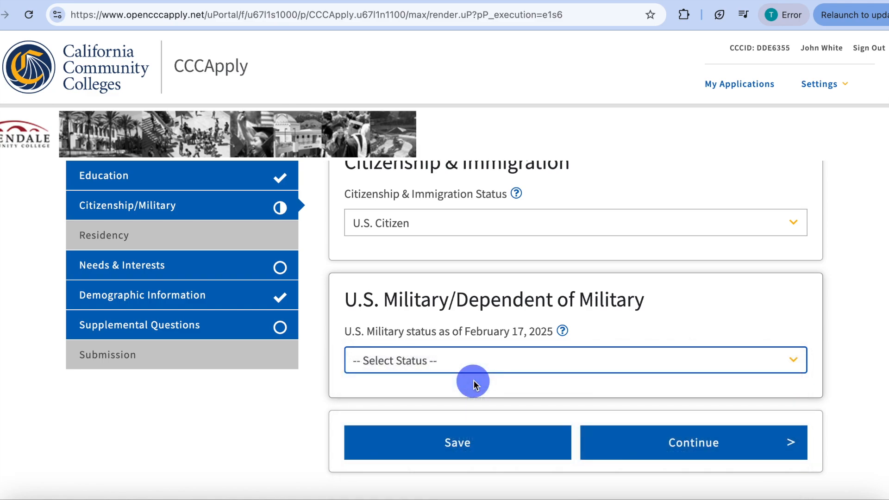
click(691, 442)
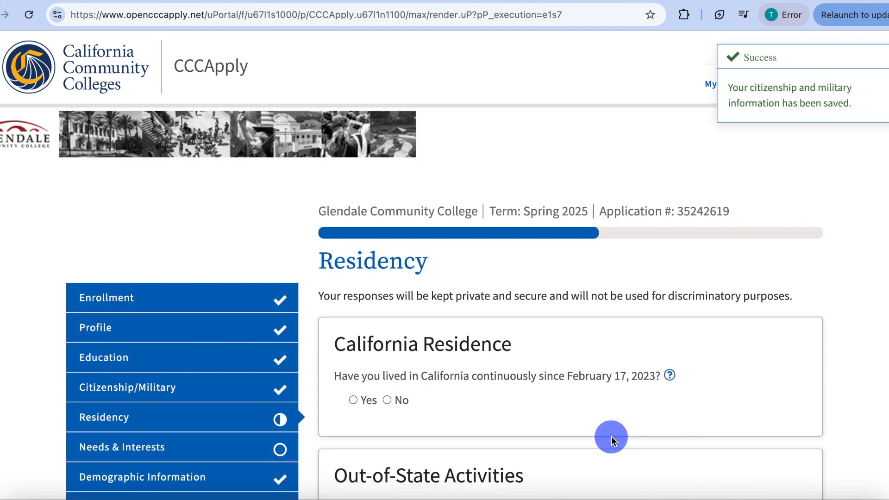
- Answer Yes to having lived in California continuously since February 17, 2023
scroll(611, 436, down, 2)
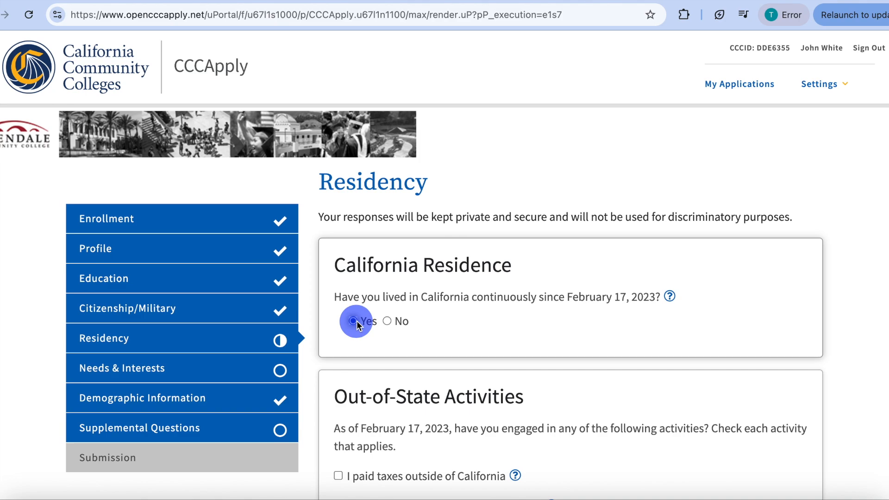
scroll(357, 321, down, 2)
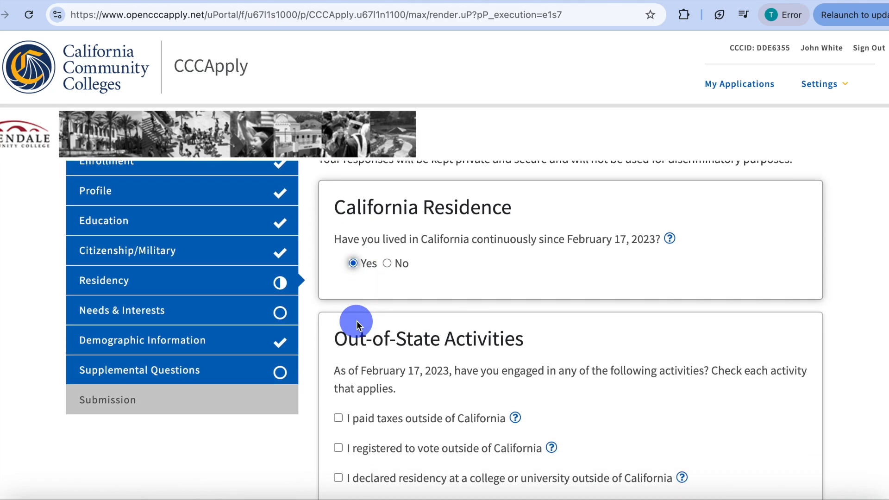
- Answer No to having been in court-ordered foster care, leave the out-of-state activities unchecked, and continue to the Needs & Interests section
scroll(356, 320, down, 3)
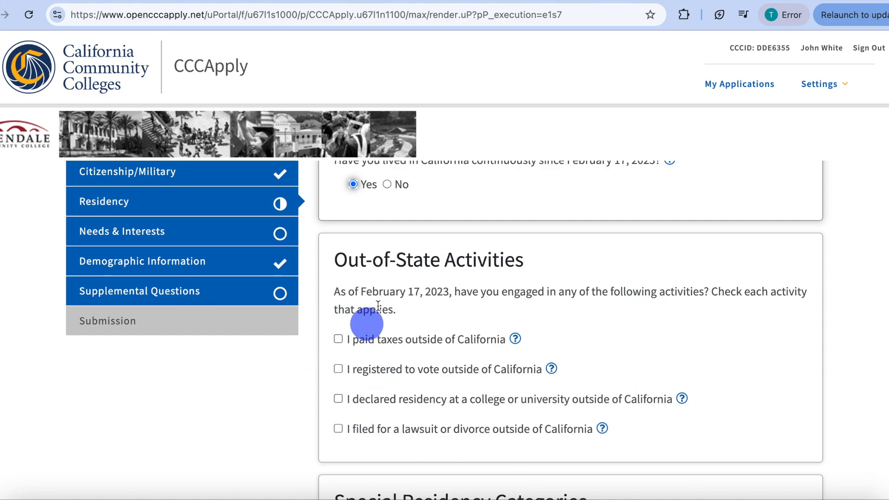
scroll(415, 282, down, 2)
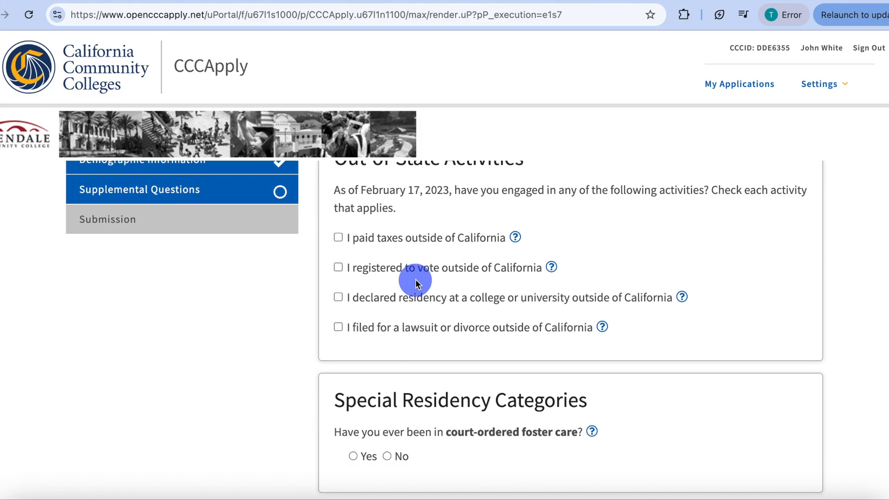
scroll(415, 283, down, 2)
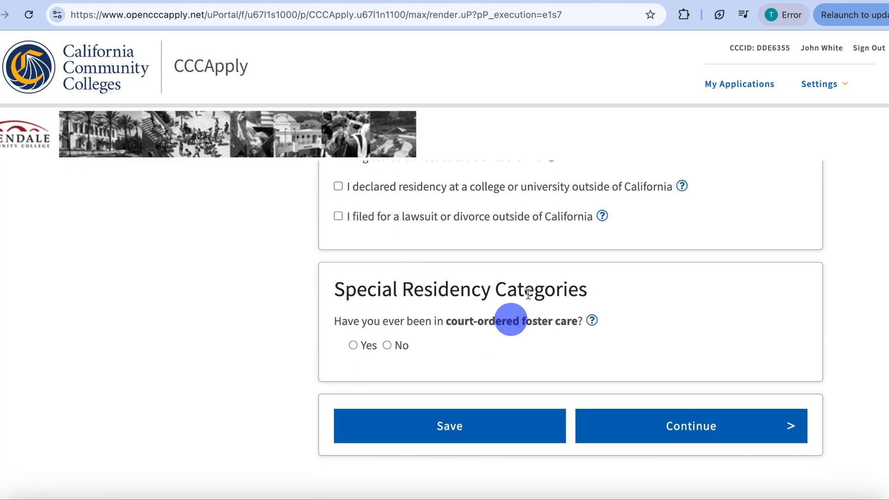
click(387, 345)
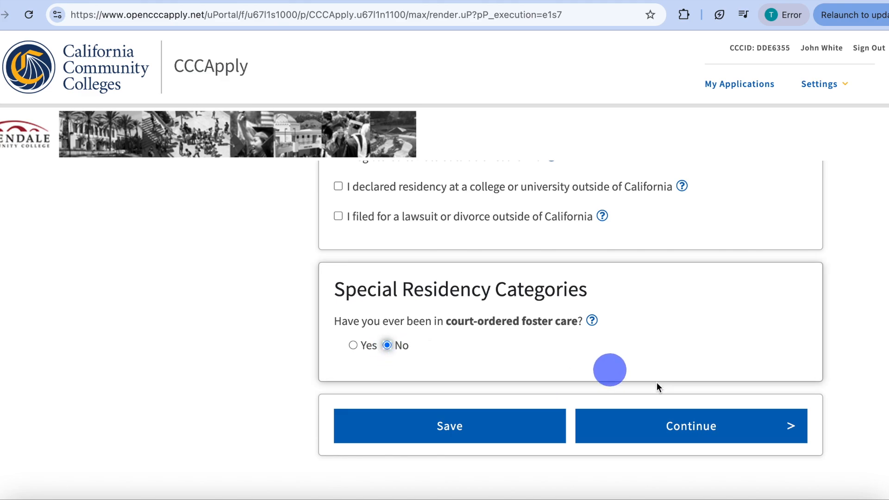
click(694, 423)
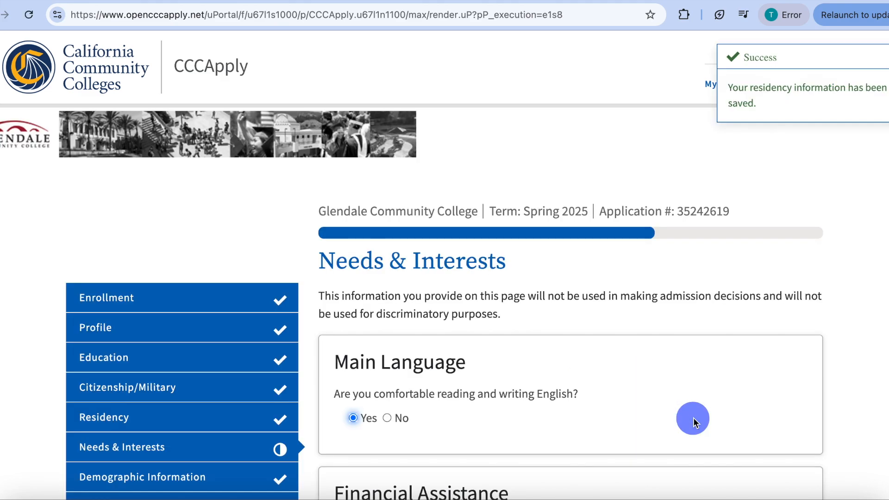
- Review the answers given for Main Language, Financial Assistance and Athletic Interest in the Needs & Interests section
scroll(692, 422, down, 2)
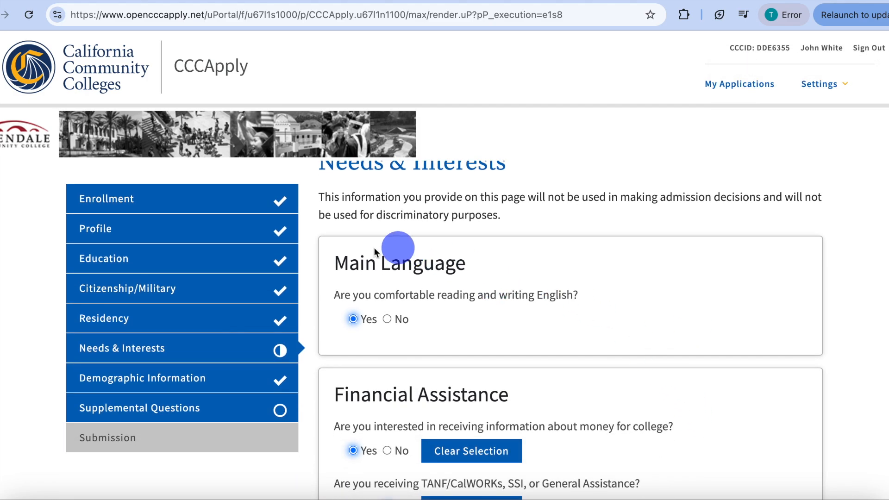
scroll(405, 259, down, 2)
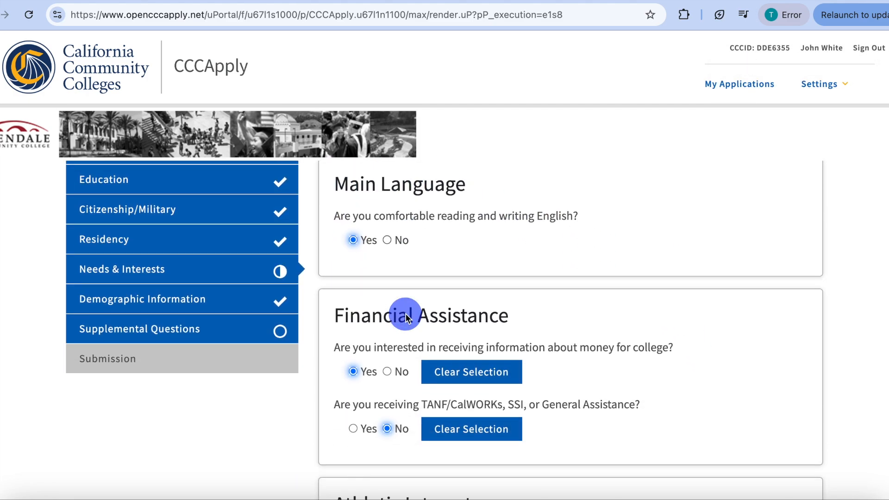
scroll(406, 315, down, 1)
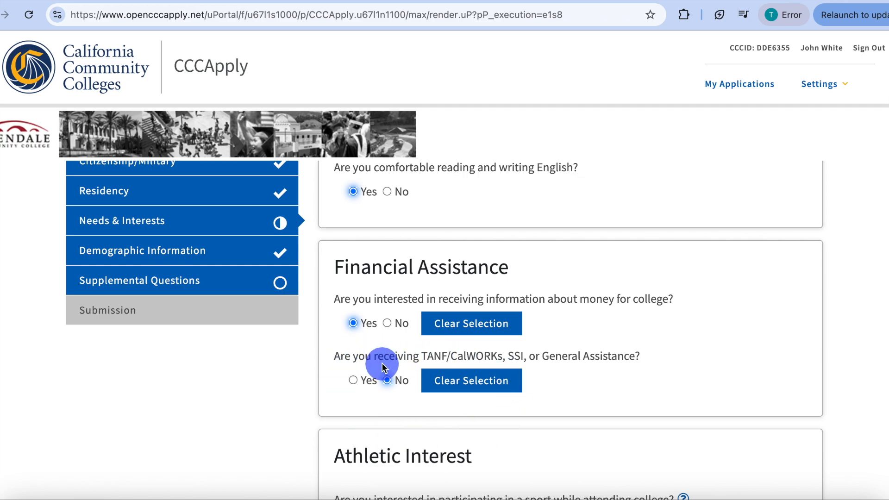
scroll(381, 363, down, 2)
scroll(382, 365, down, 4)
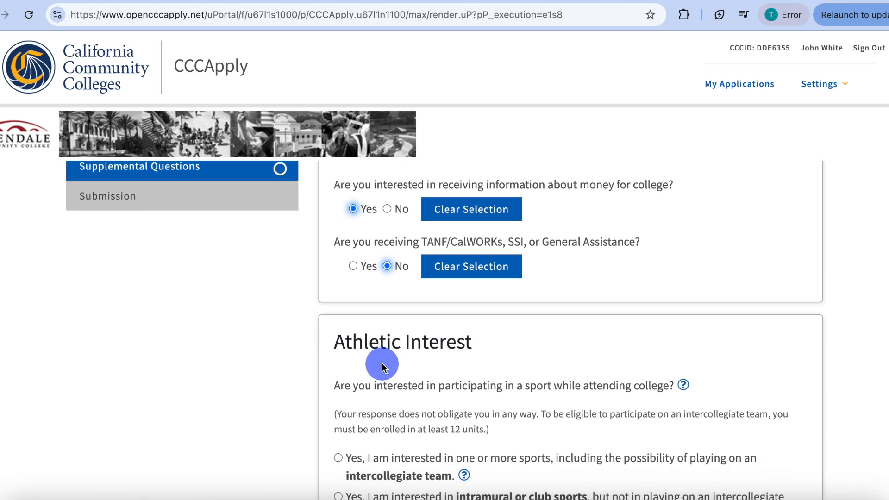
scroll(382, 366, down, 2)
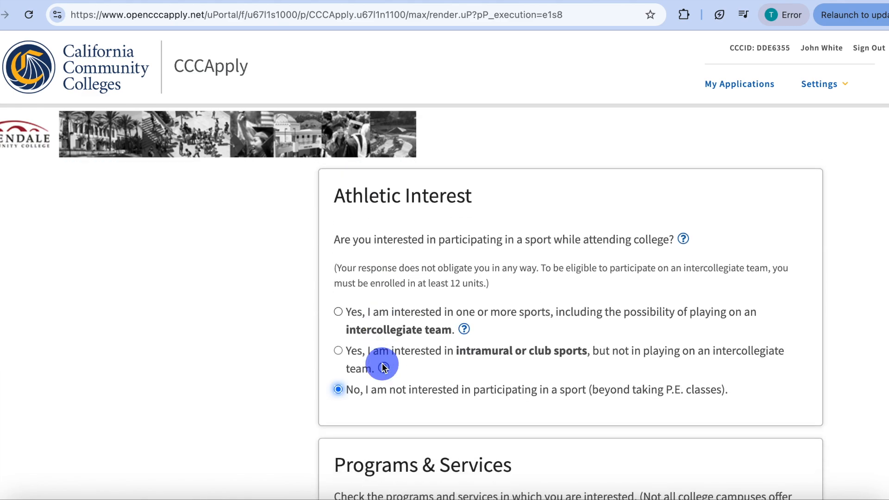
scroll(382, 362, up, 1)
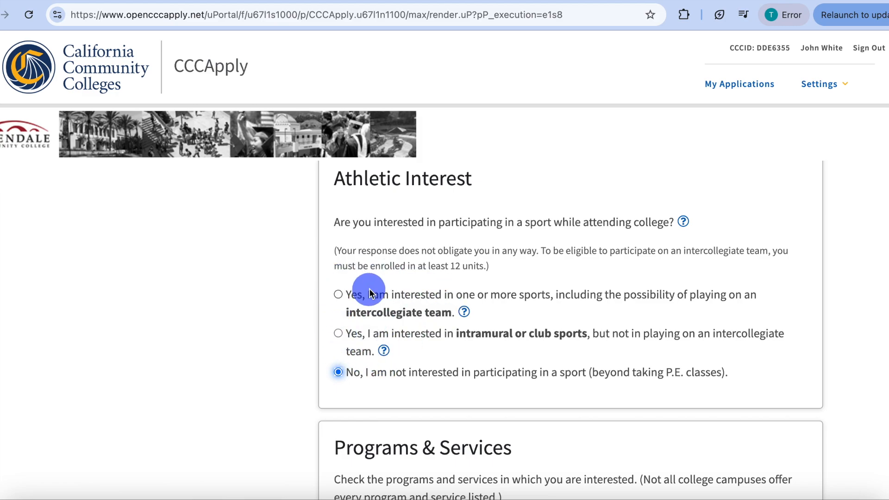
scroll(369, 293, down, 3)
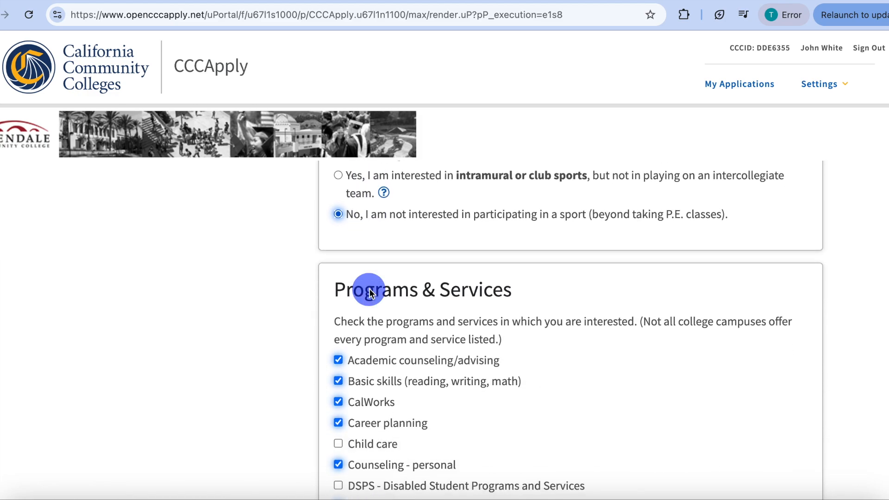
- Add "Online classes" to the programs and services of interest and continue to the Demographic Information section
scroll(369, 293, down, 1)
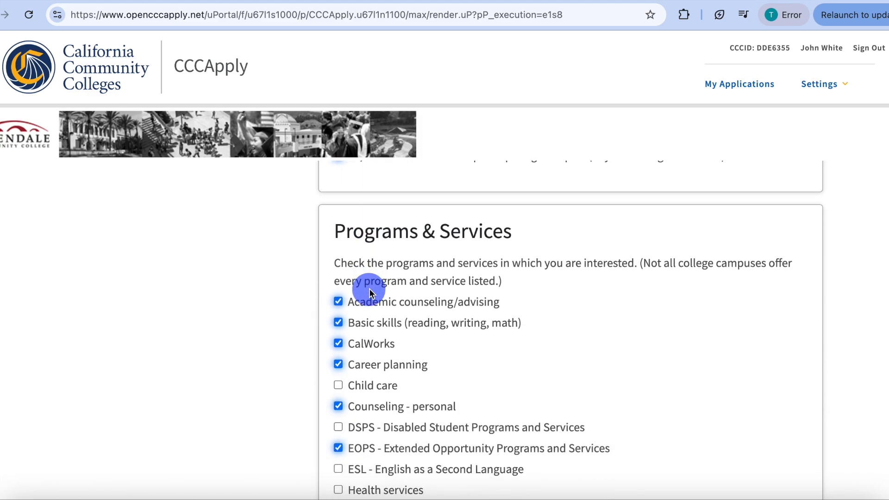
scroll(369, 289, down, 1)
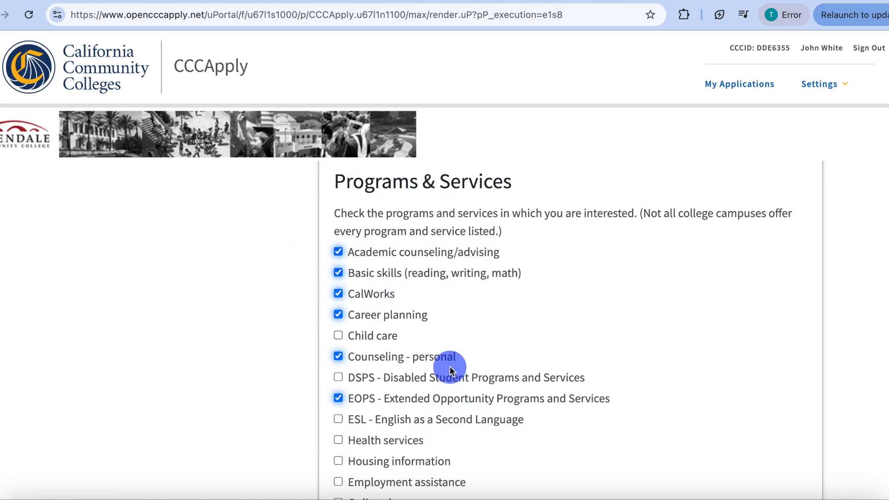
scroll(449, 366, down, 1)
scroll(449, 365, down, 1)
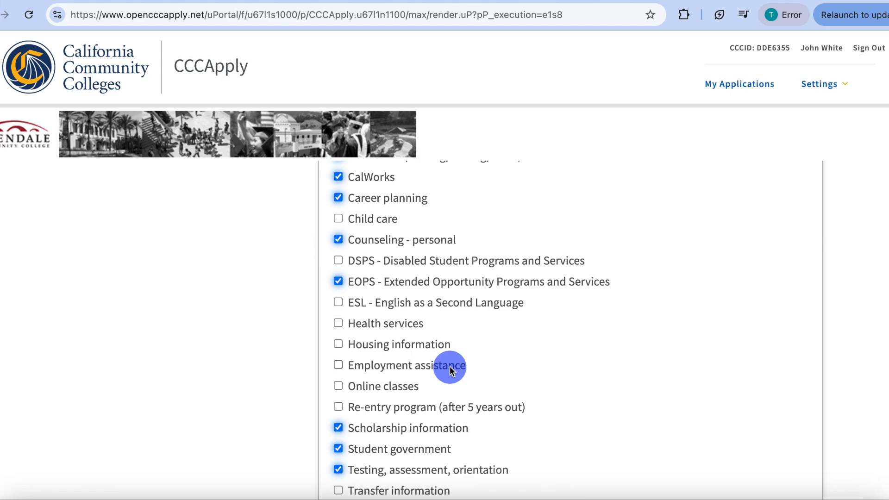
scroll(448, 366, down, 1)
scroll(450, 370, down, 1)
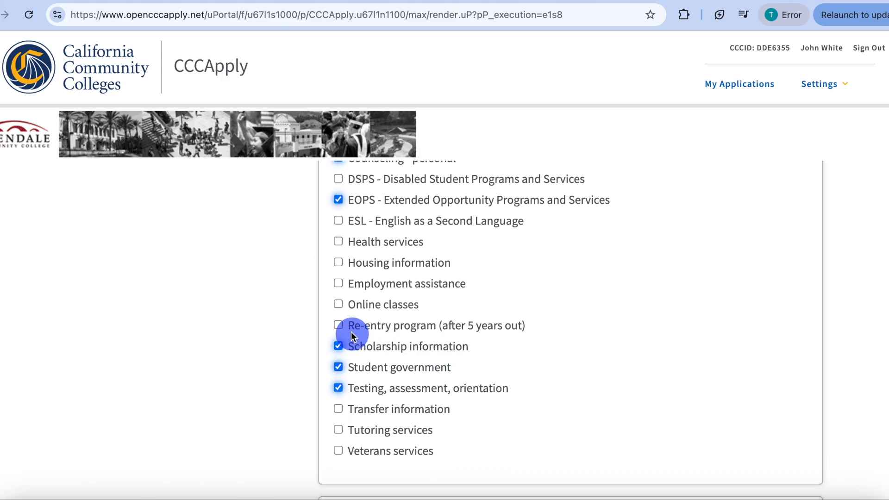
click(339, 304)
scroll(529, 332, down, 2)
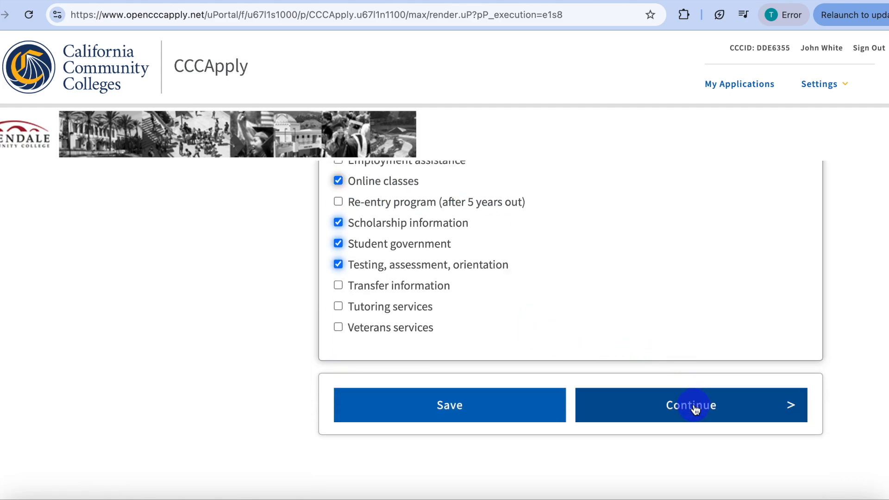
click(695, 407)
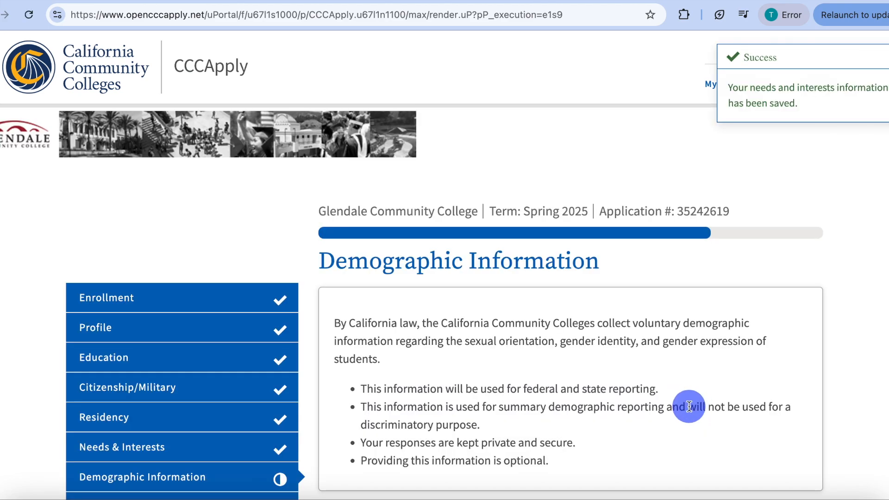
- Set the gender to Male and answer No to the transgender question
scroll(693, 404, down, 2)
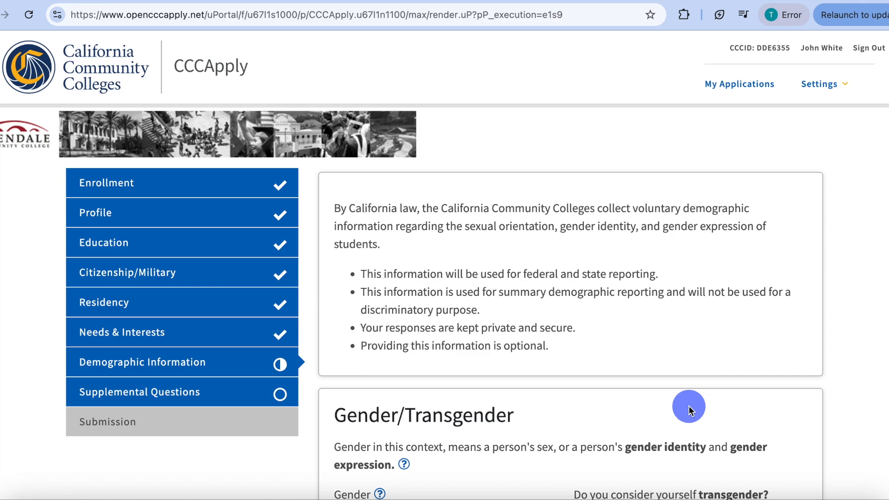
scroll(689, 408, down, 2)
scroll(689, 406, down, 1)
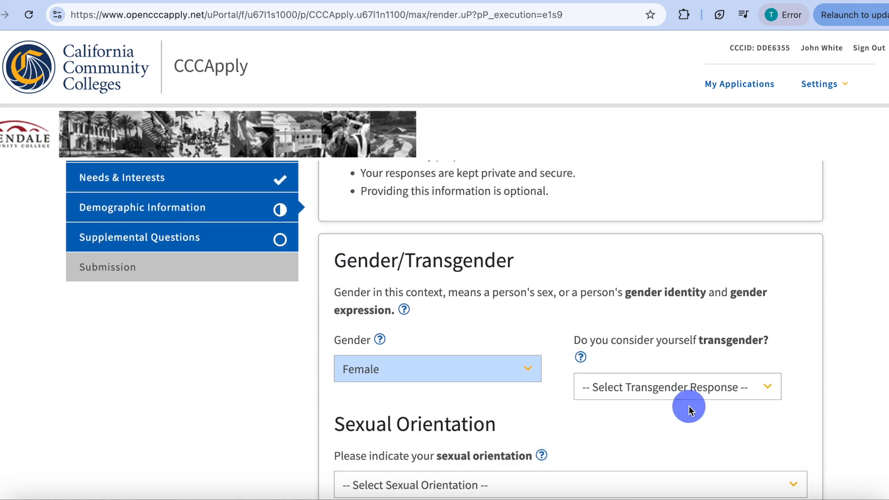
click(525, 377)
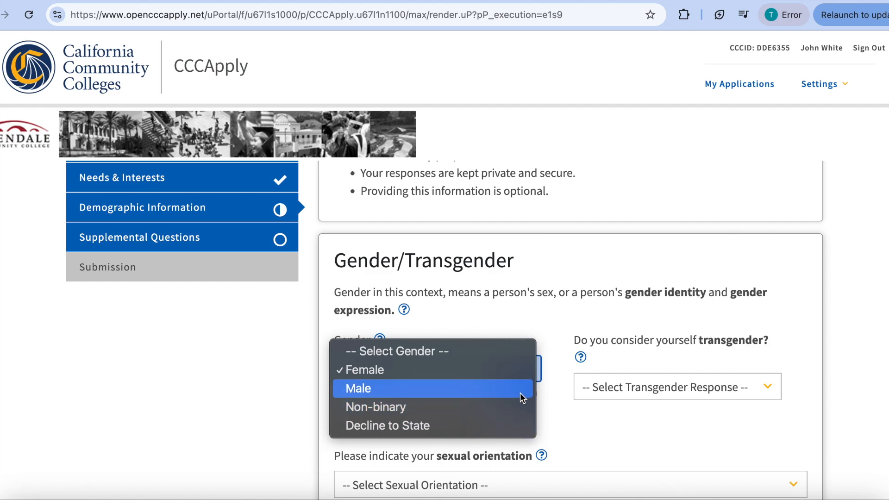
click(522, 391)
click(698, 390)
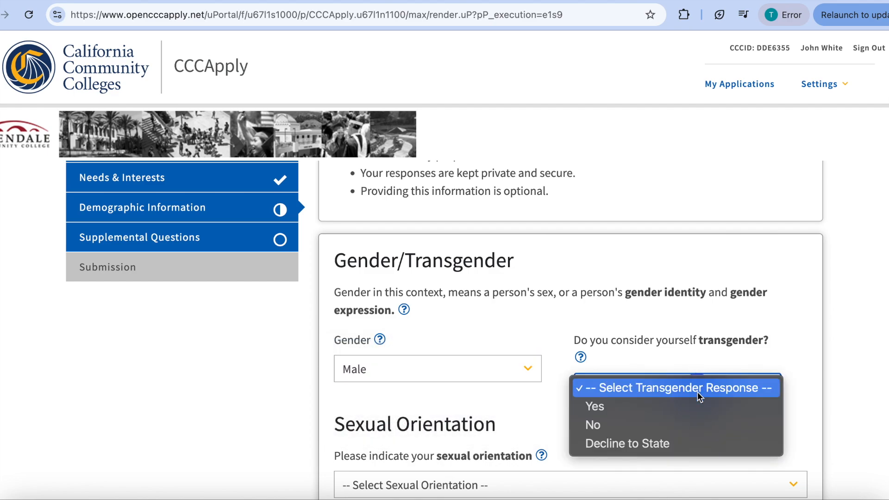
click(691, 425)
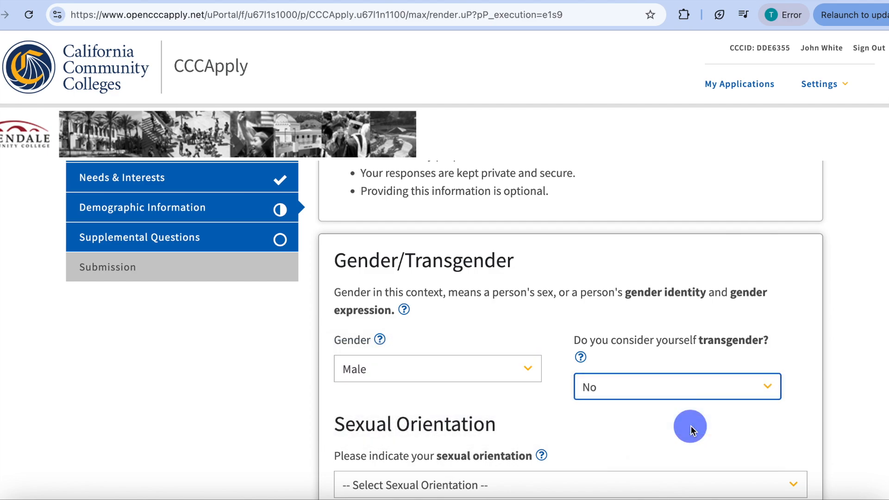
- Set the sexual orientation to Straight/Heterosexual
scroll(690, 426, down, 3)
click(531, 386)
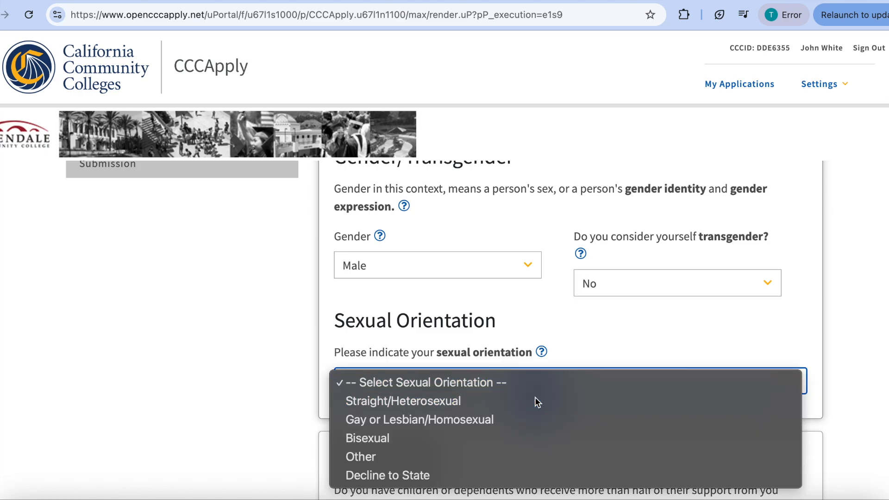
click(536, 401)
- Review the answers for Dependents, Parent/Guardian Educational Levels and Race/Ethnicity, including the ancestry groups listed under White
scroll(535, 401, down, 3)
scroll(535, 401, down, 1)
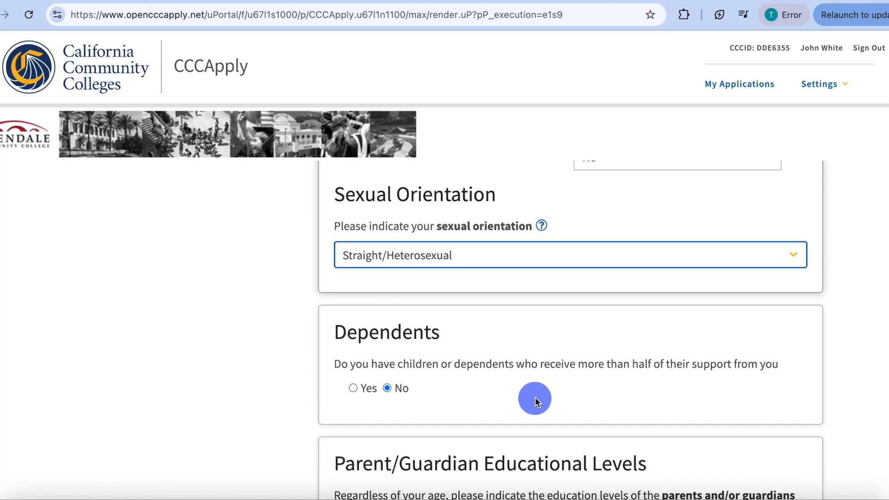
scroll(535, 401, down, 3)
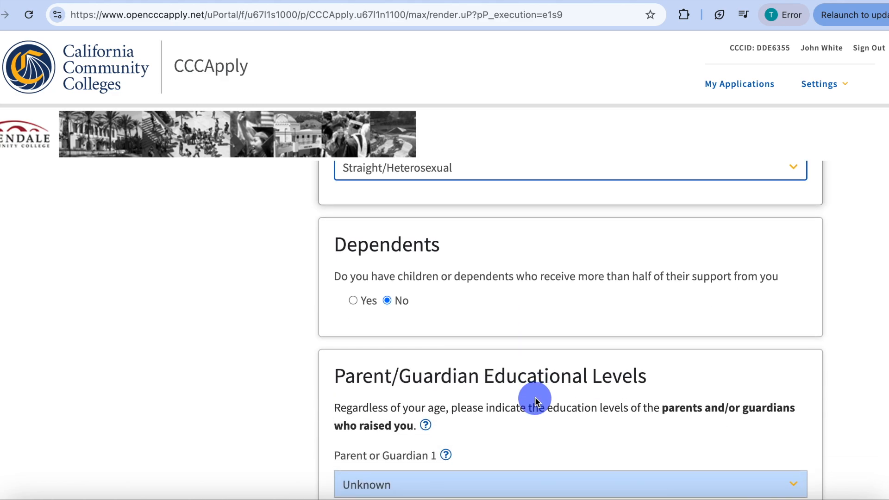
scroll(536, 400, down, 4)
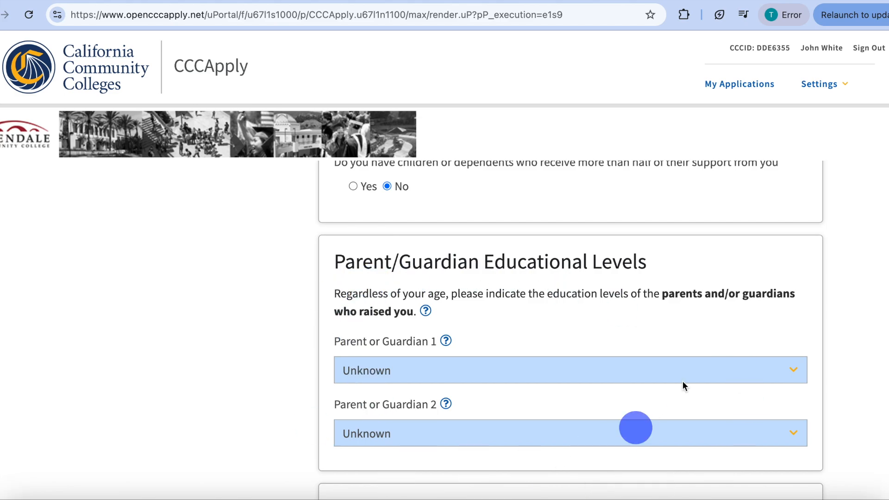
scroll(458, 299, down, 3)
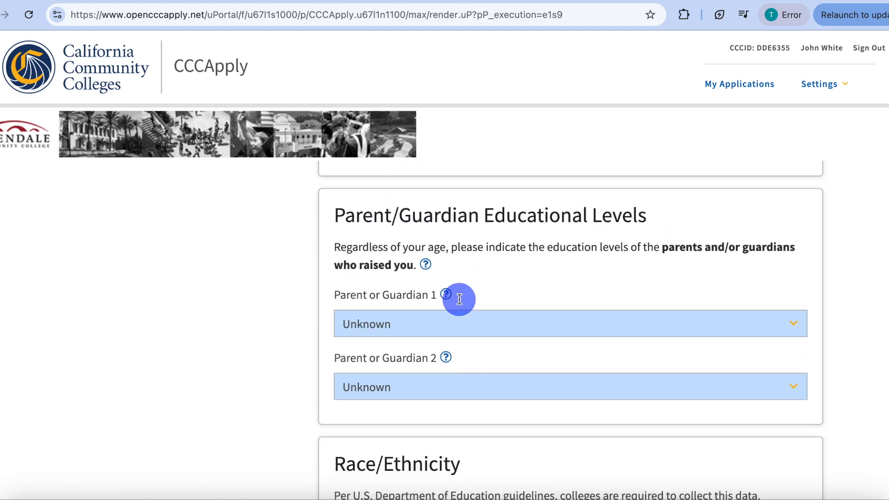
scroll(460, 303, down, 3)
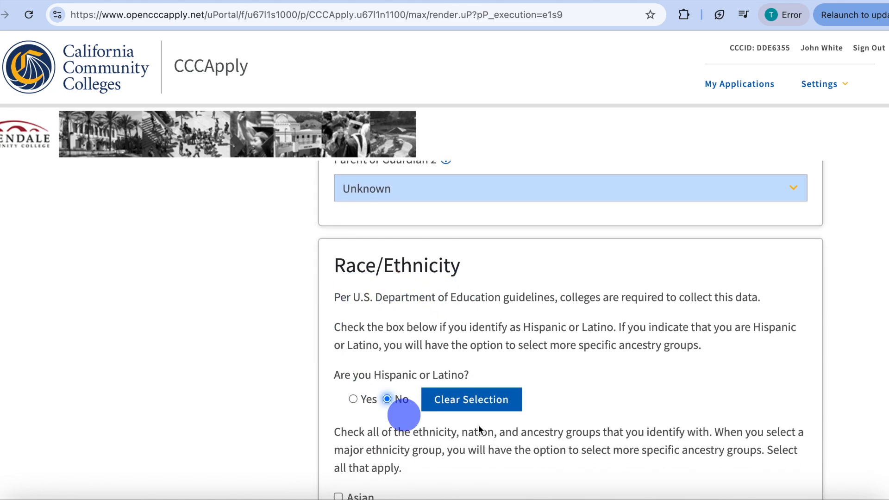
scroll(438, 432, down, 1)
scroll(436, 430, down, 5)
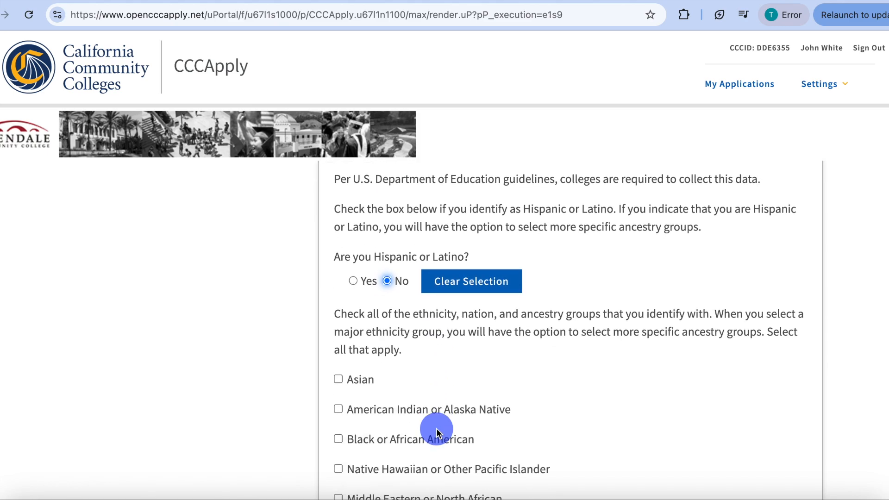
scroll(436, 429, up, 1)
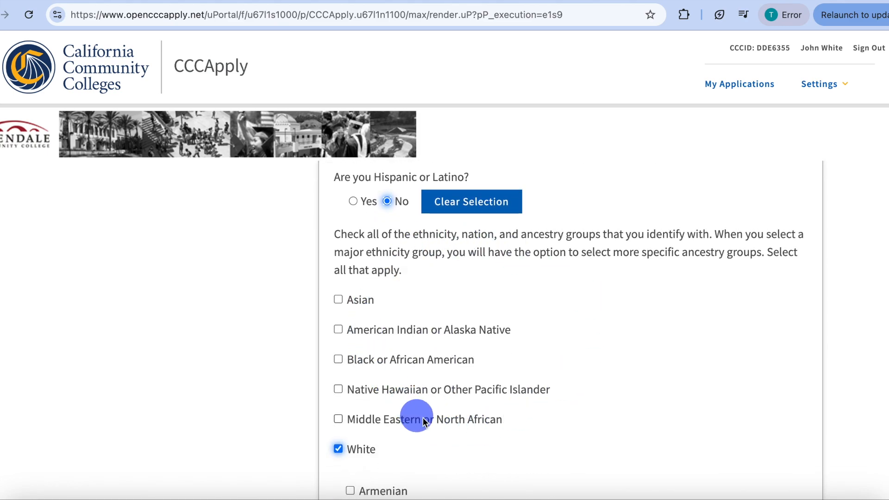
scroll(427, 418, down, 1)
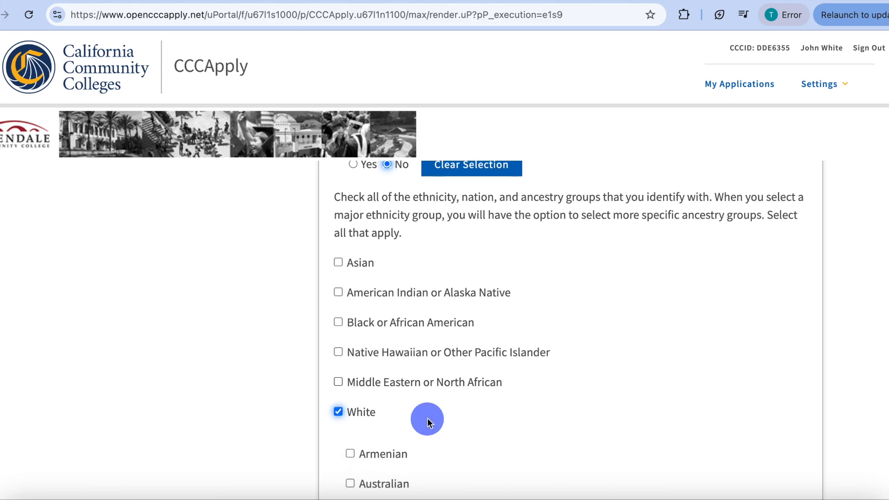
scroll(426, 418, down, 2)
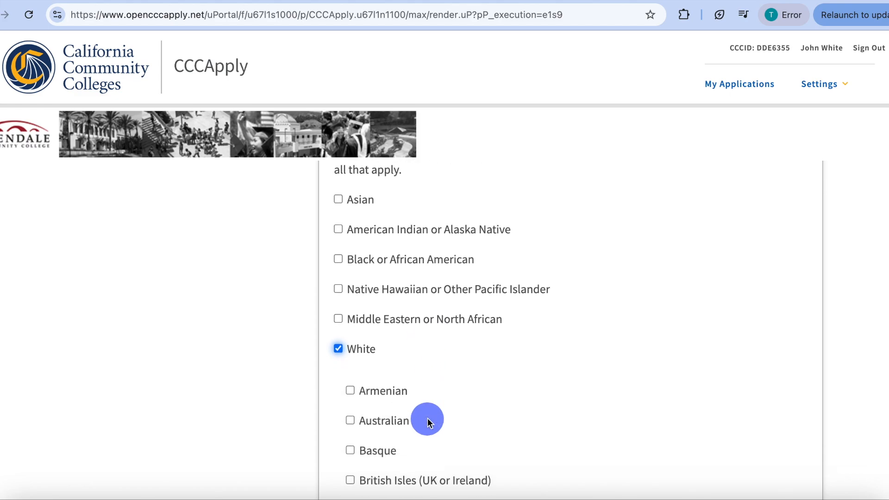
scroll(426, 418, down, 1)
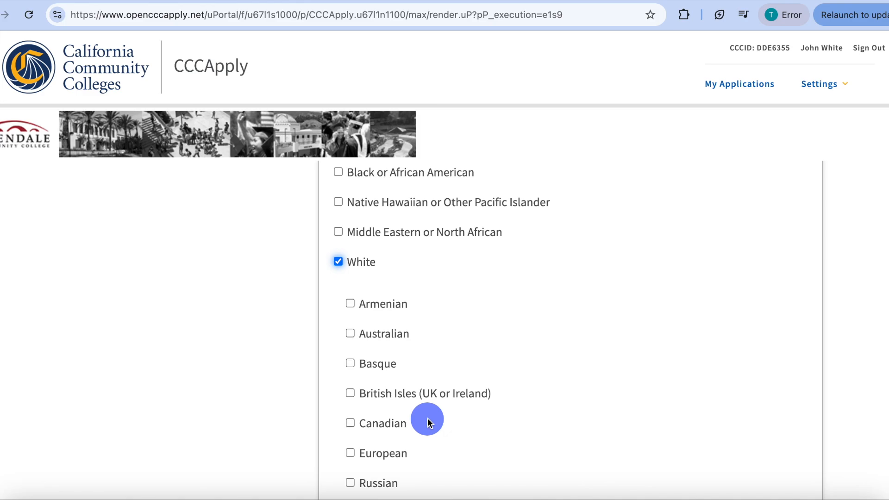
scroll(427, 418, down, 2)
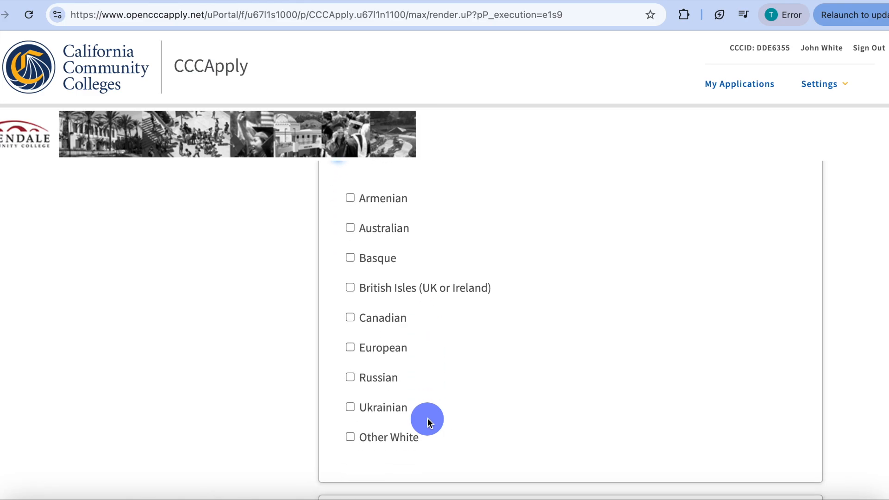
- Continue to the Supplemental Questions and set the additional background for White to White/All including European
scroll(426, 418, down, 2)
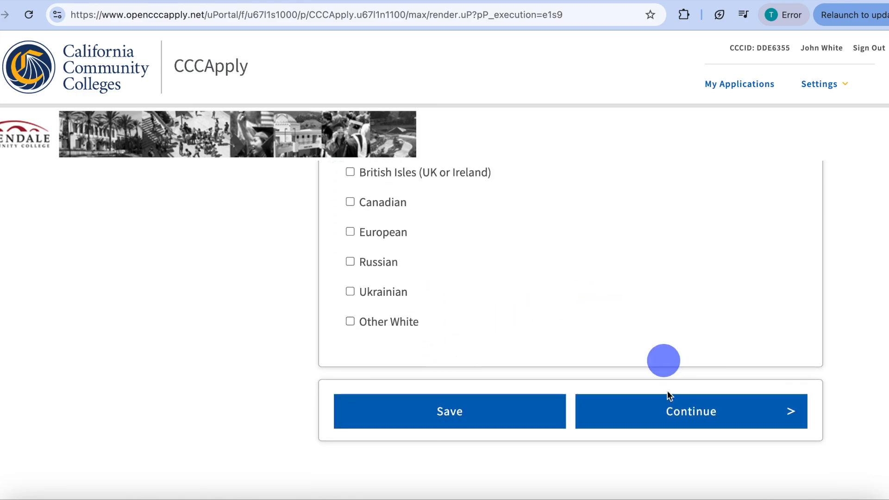
click(670, 414)
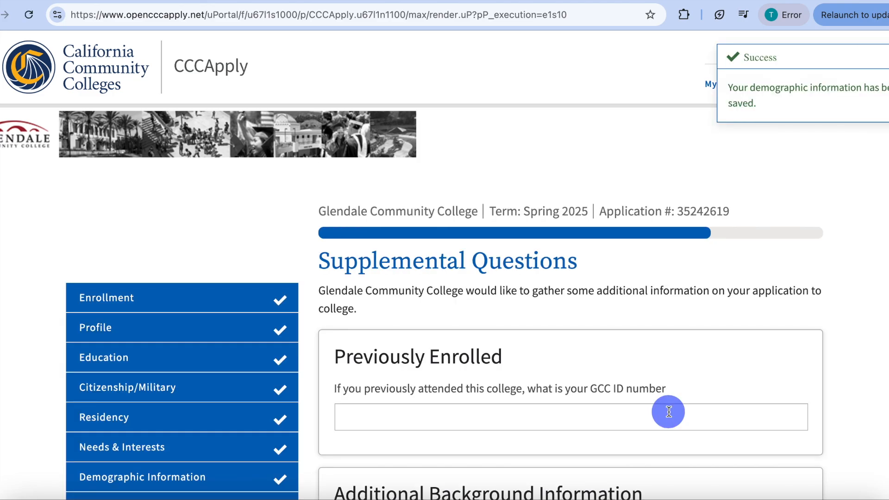
scroll(668, 412, down, 2)
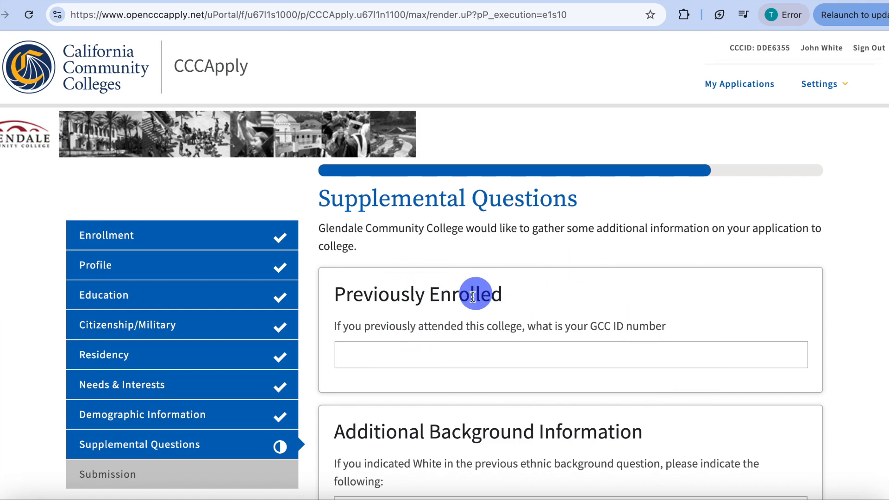
scroll(472, 296, down, 4)
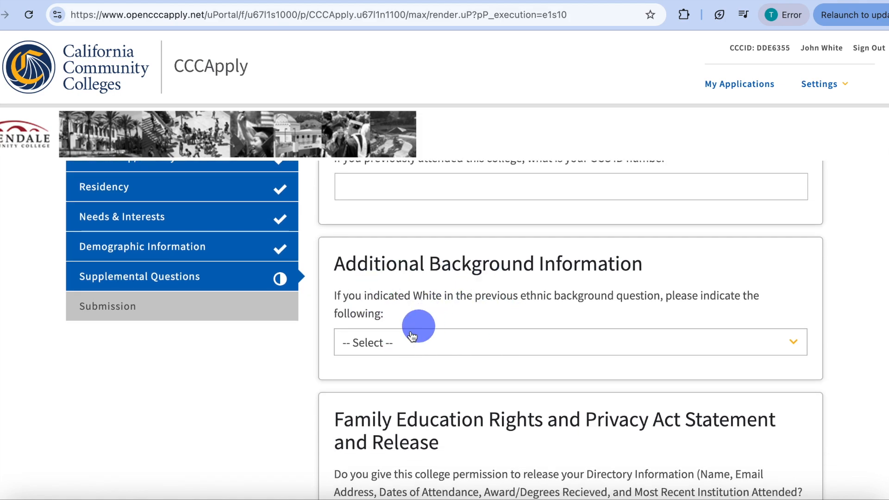
click(391, 347)
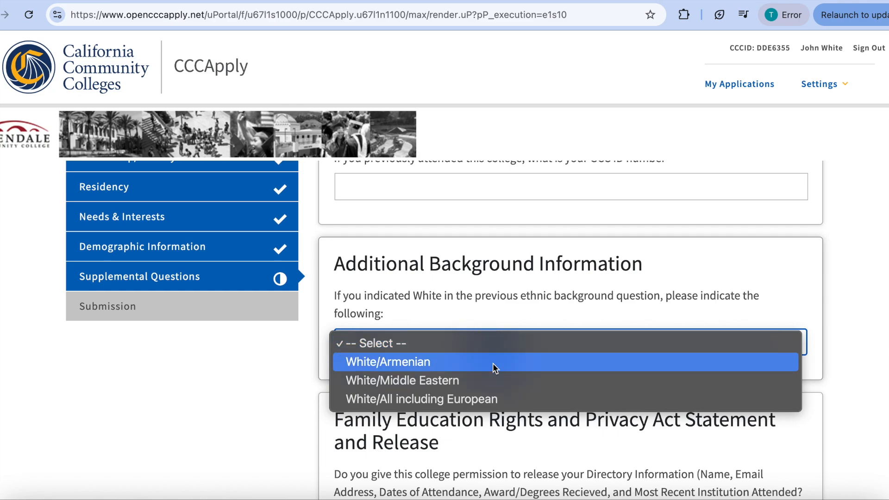
click(460, 399)
- Answer Yes to wanting assistance with class registration and with the Financial Aid application (FAFSA/CADA)
scroll(459, 393, down, 1)
scroll(459, 396, down, 2)
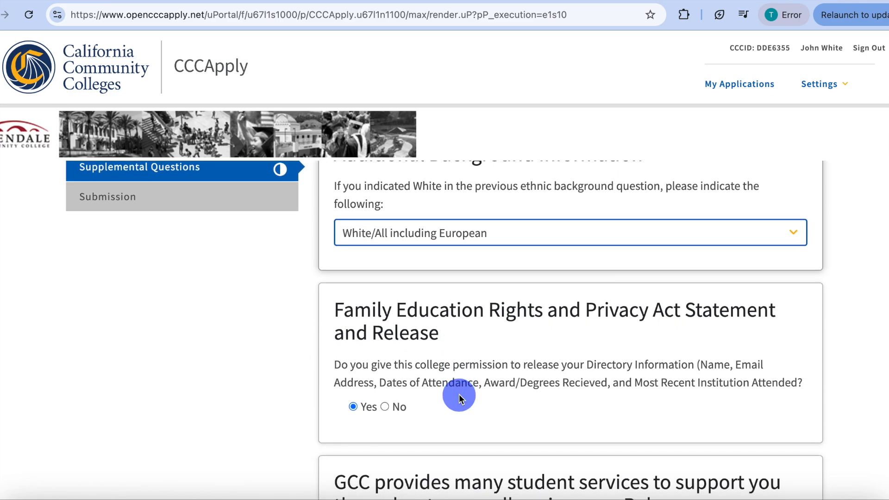
scroll(459, 395, down, 3)
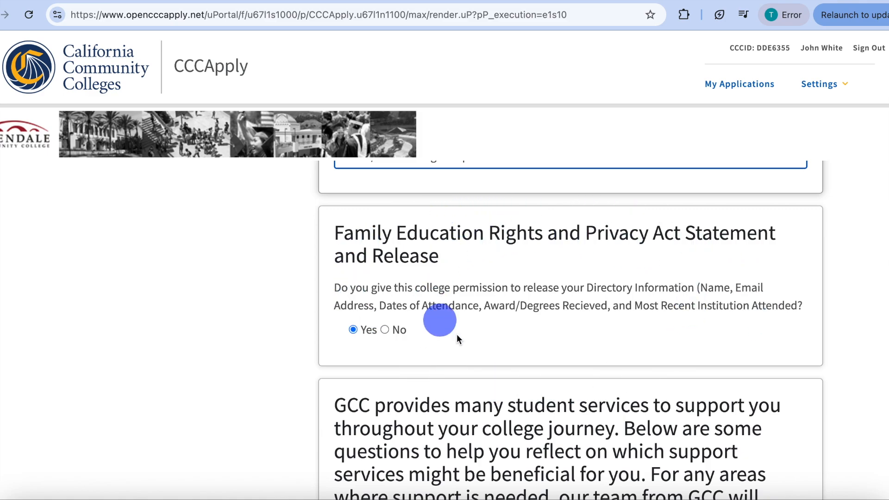
scroll(568, 342, down, 5)
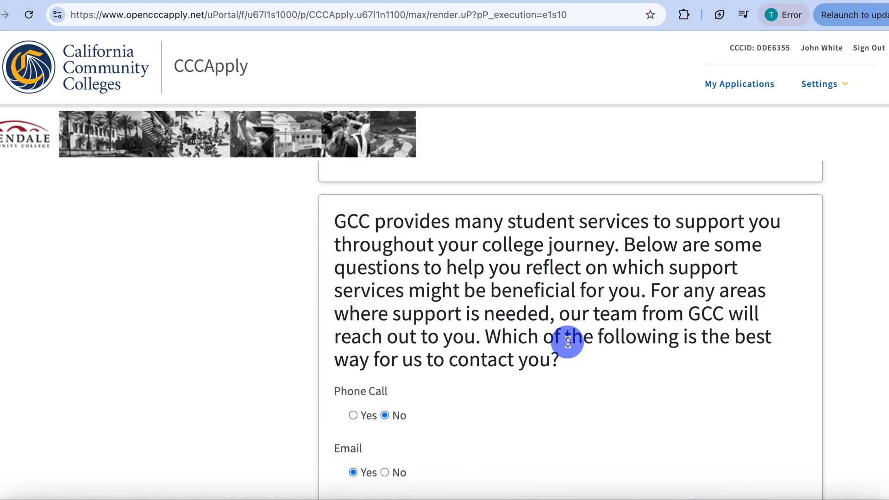
scroll(567, 342, down, 1)
scroll(567, 342, up, 1)
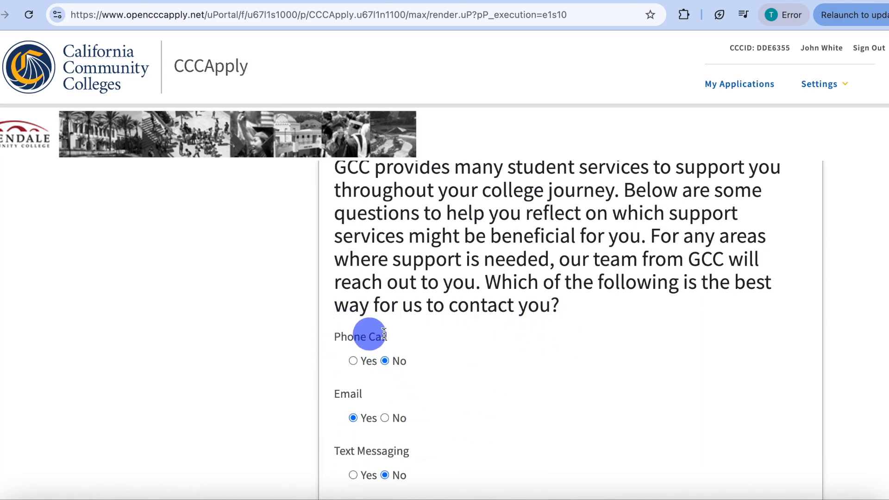
scroll(520, 446, down, 5)
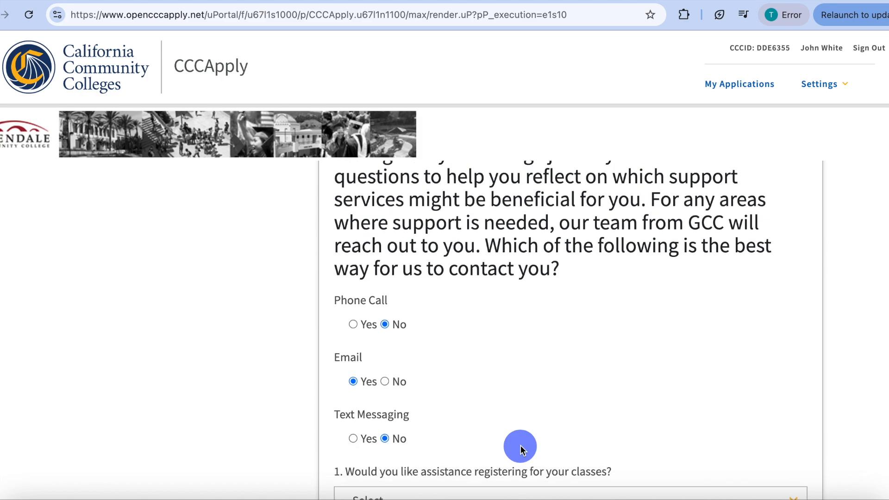
click(499, 317)
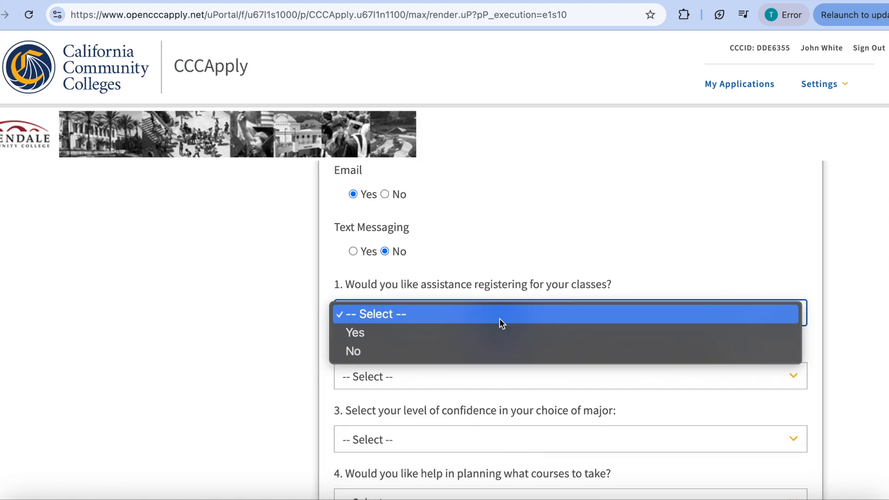
click(481, 336)
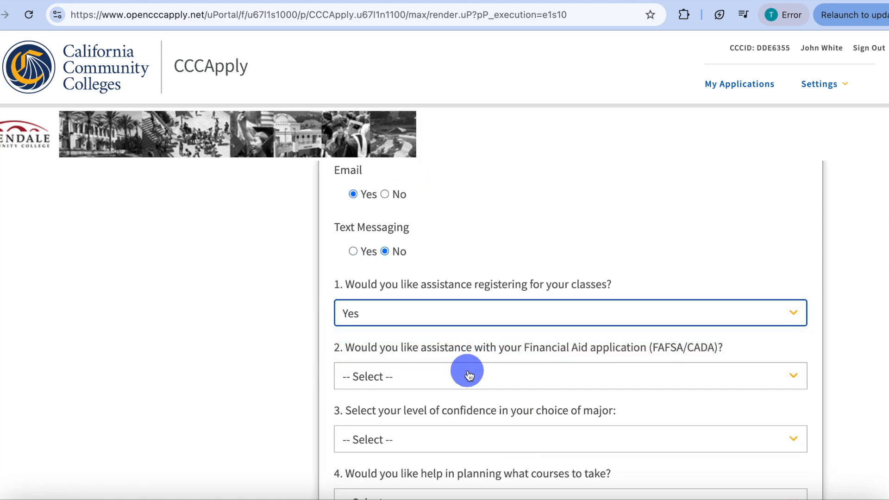
click(463, 373)
scroll(439, 397, down, 2)
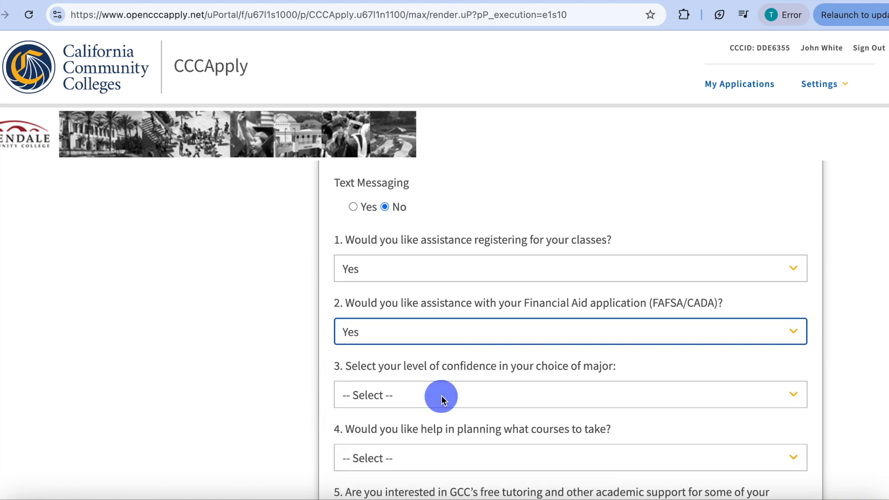
- Set the confidence in the choice of major to Very Confident and answer Yes to help with planning courses
click(433, 344)
click(427, 365)
scroll(427, 384, down, 2)
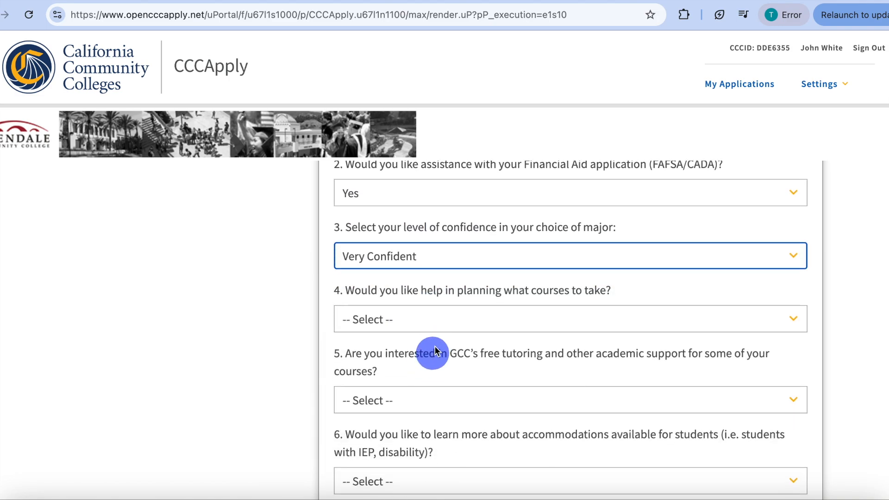
click(444, 324)
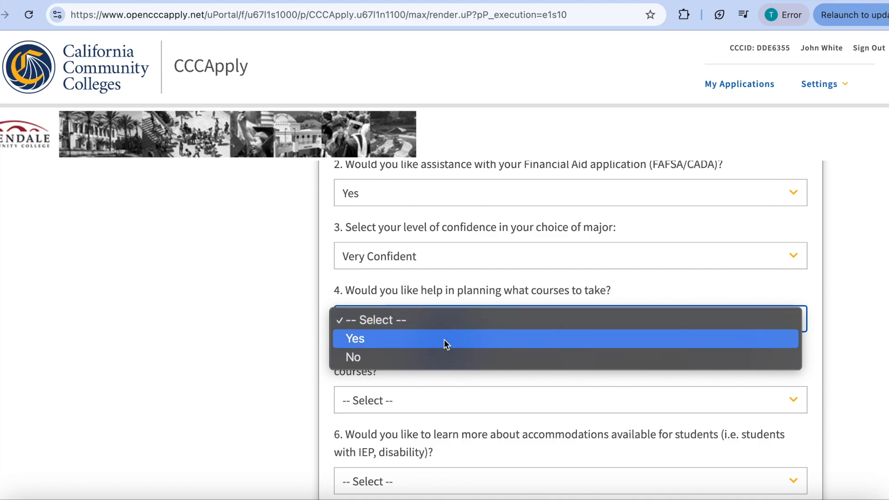
click(443, 339)
- Answer Yes to free tutoring and academic support, and Yes to learning about accommodations available for students
click(459, 399)
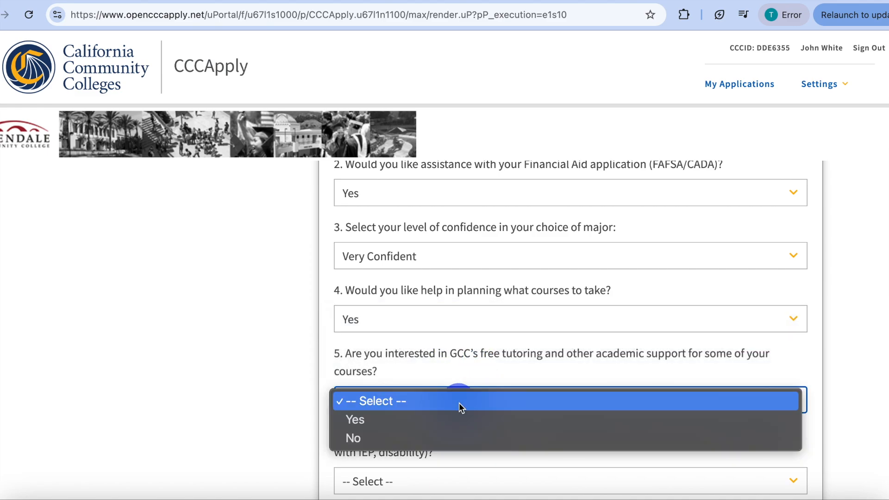
click(449, 424)
scroll(452, 421, down, 3)
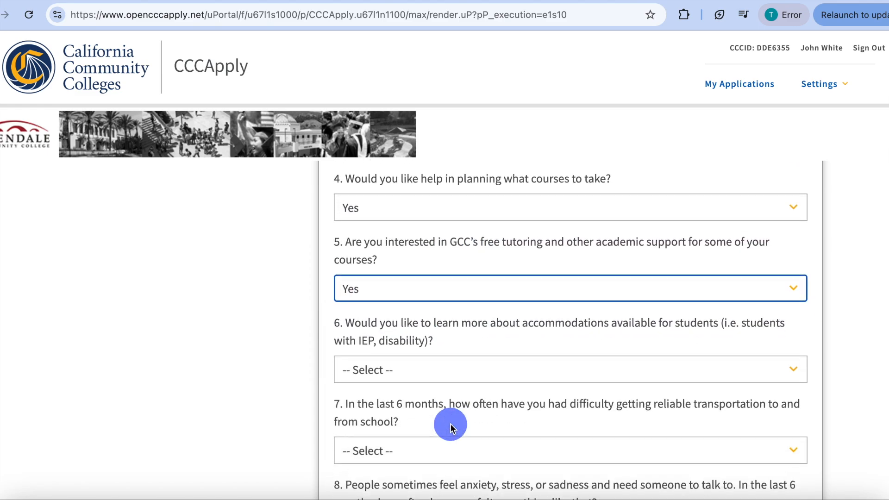
click(443, 375)
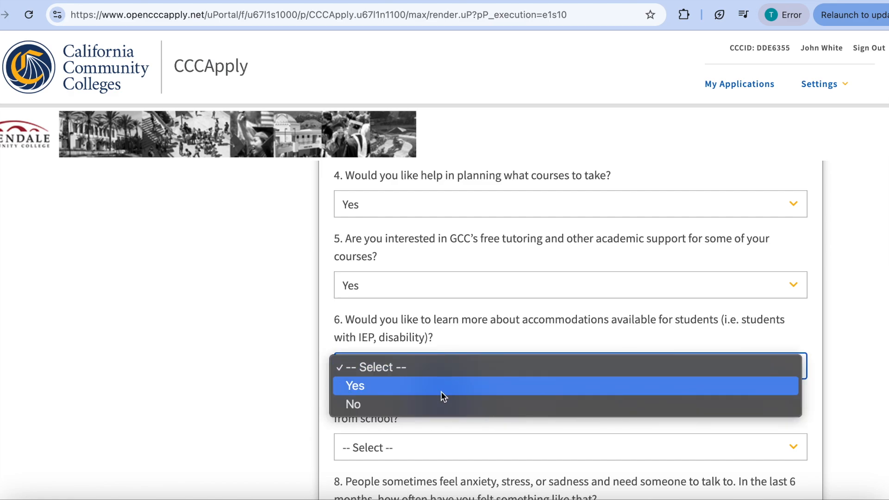
click(440, 390)
- Answer Never to the questions on transportation difficulty and on feeling anxiety, stress or sadness in the last 6 months
scroll(442, 391, down, 2)
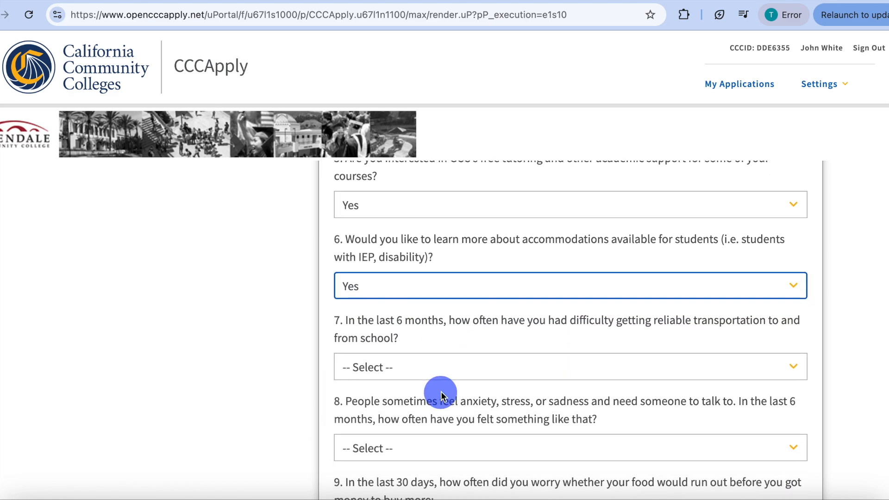
click(455, 368)
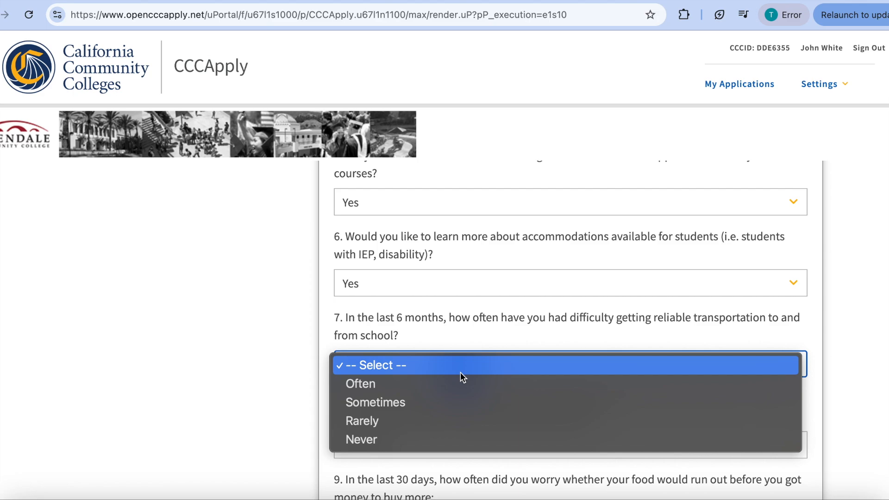
click(453, 435)
scroll(454, 437, down, 2)
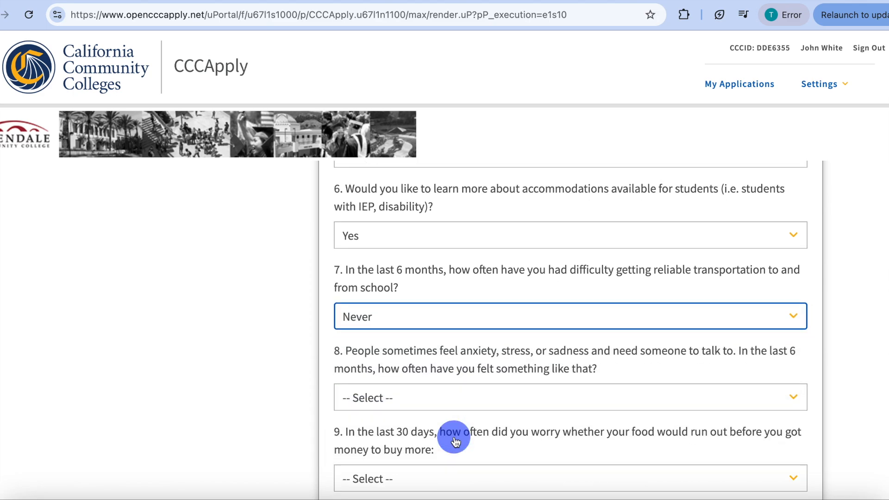
click(431, 364)
click(423, 430)
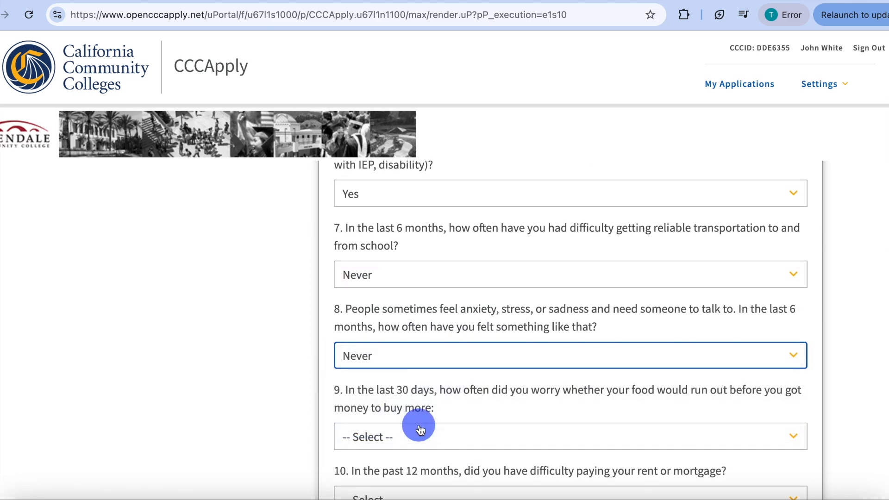
- Answer Never to worrying about food running out and No to difficulty paying rent or mortgage
scroll(418, 416, down, 2)
click(426, 370)
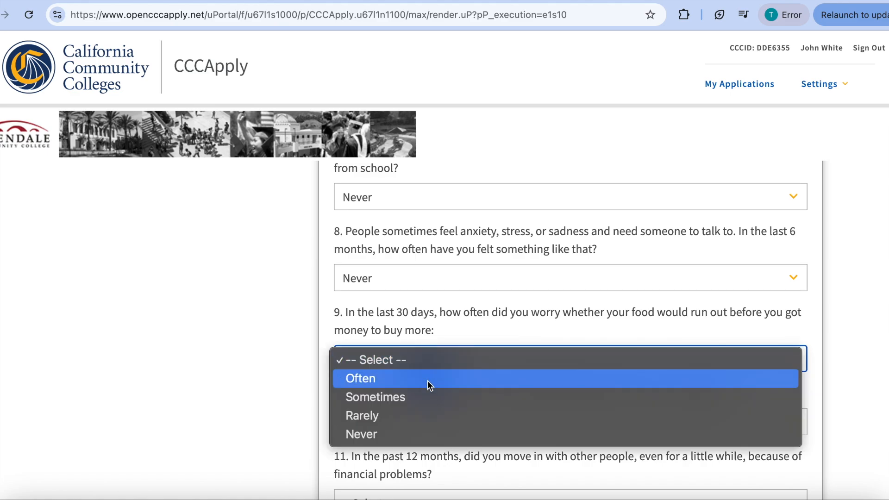
click(422, 431)
scroll(421, 431, down, 2)
click(437, 345)
click(436, 374)
- Answer No to moving in with others because of financial problems and Yes to needing to work while in college
scroll(436, 378, down, 2)
click(422, 322)
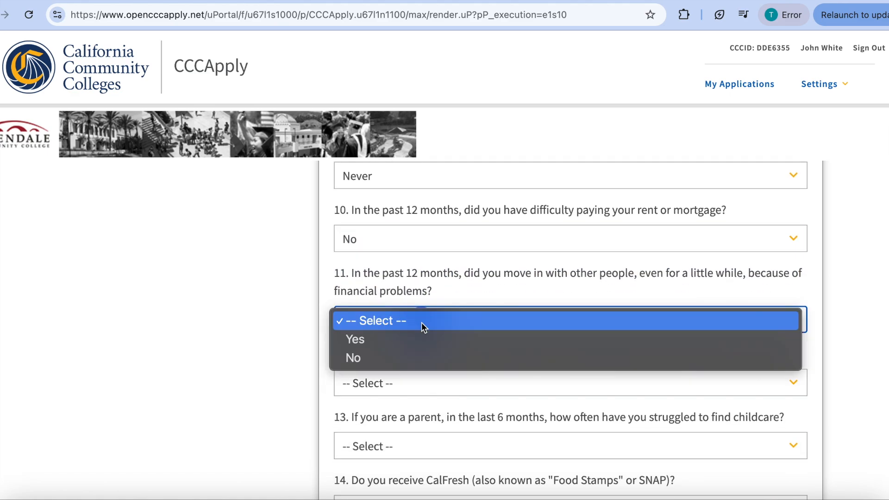
click(418, 359)
click(418, 383)
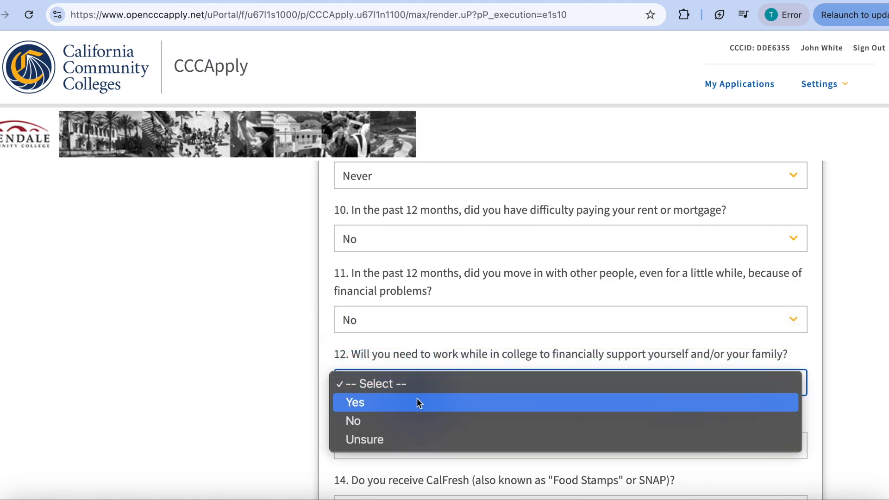
click(417, 402)
- Answer Never to struggling to find childcare and Yes to receiving CalFresh
scroll(487, 391, down, 2)
scroll(486, 387, down, 1)
click(468, 300)
click(456, 369)
click(452, 364)
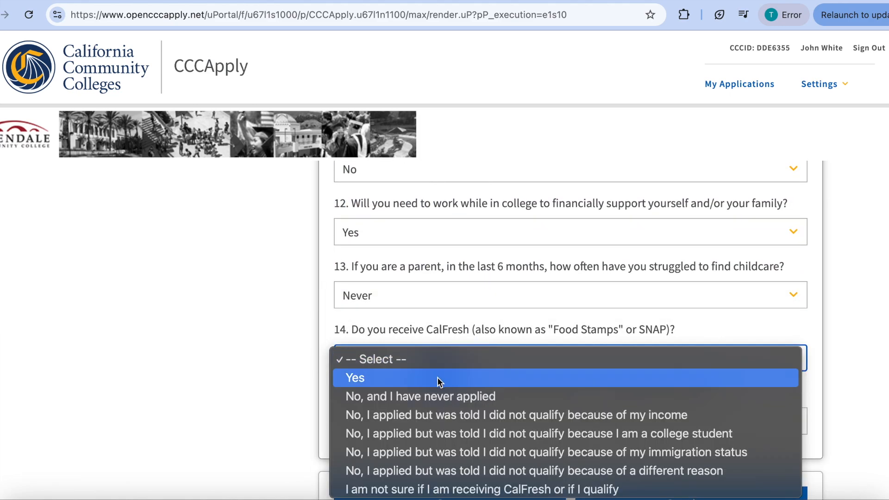
click(437, 379)
- Answer Yes to receiving MediCal and continue to the Submission section
scroll(437, 376, down, 1)
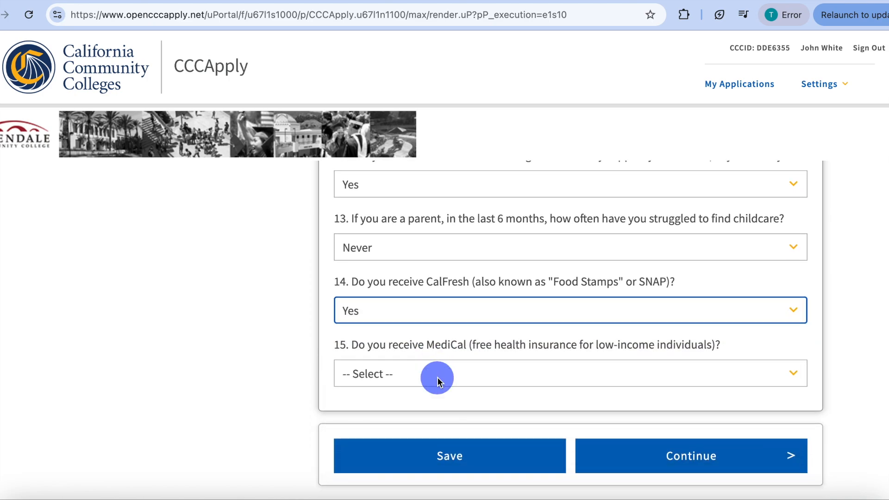
click(437, 376)
click(433, 392)
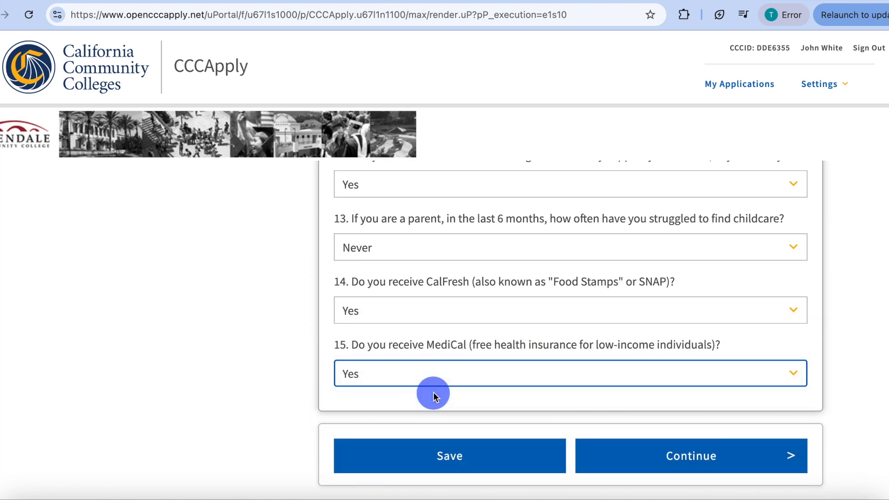
scroll(433, 392, up, 2)
scroll(433, 392, down, 2)
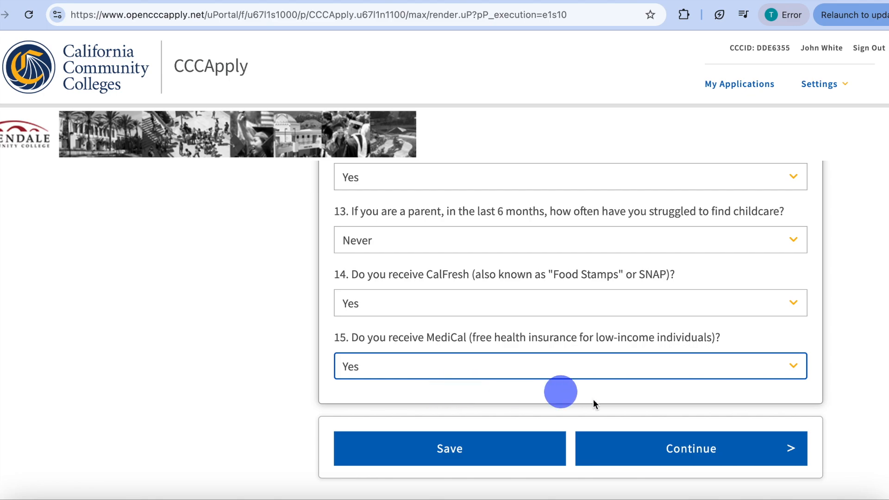
click(638, 453)
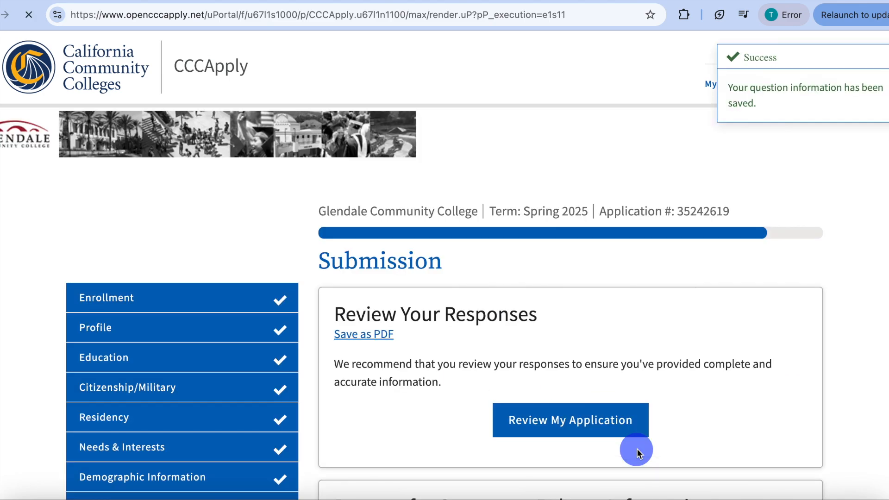
- Choose "I consent" for the request to release information from the education records
scroll(610, 463, down, 3)
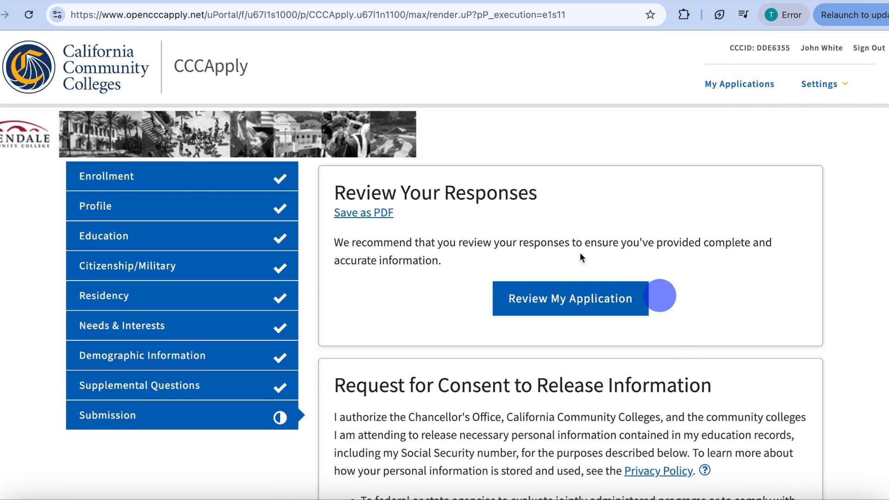
scroll(600, 324, down, 5)
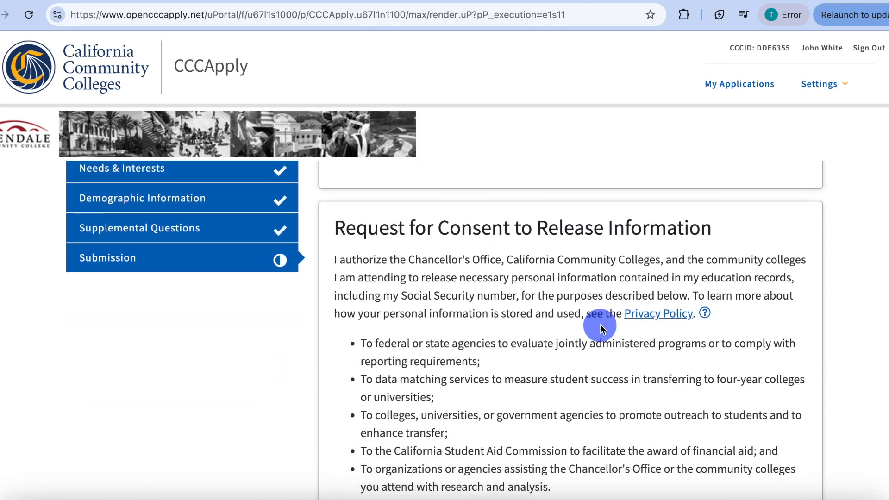
click(344, 427)
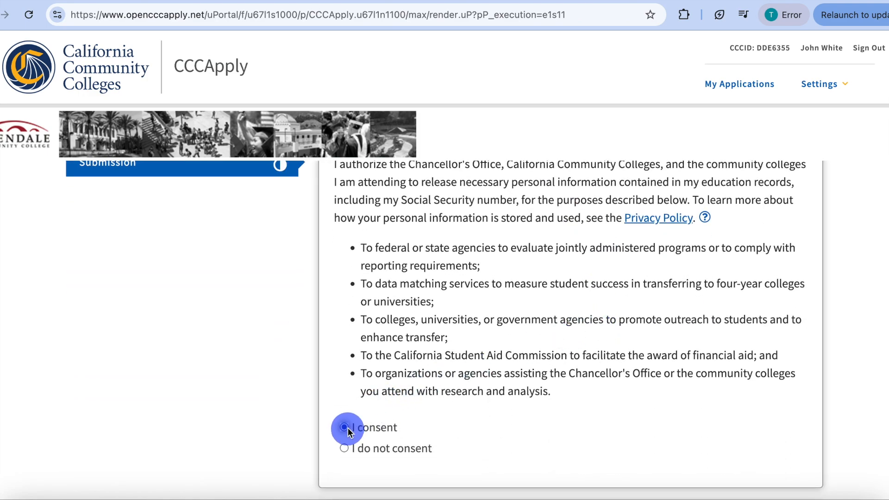
- Accept the declaration statements and submit the application to Glendale Community College
scroll(476, 410, down, 5)
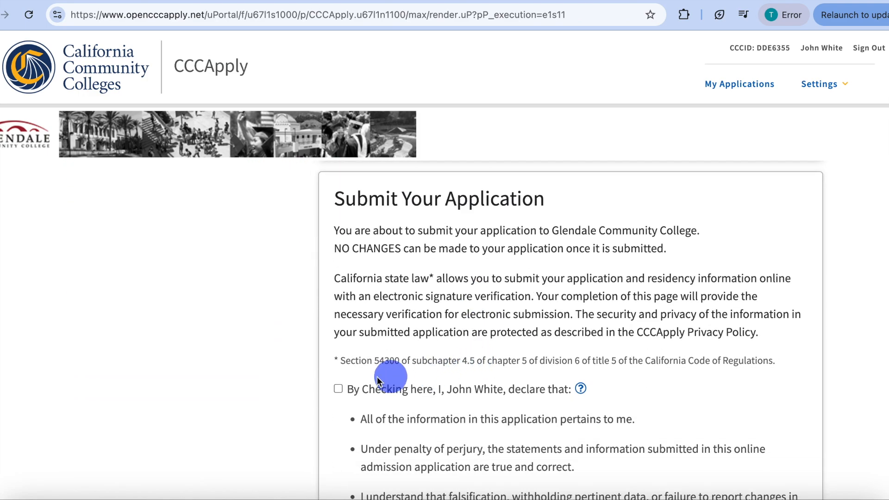
click(338, 393)
scroll(417, 407, down, 5)
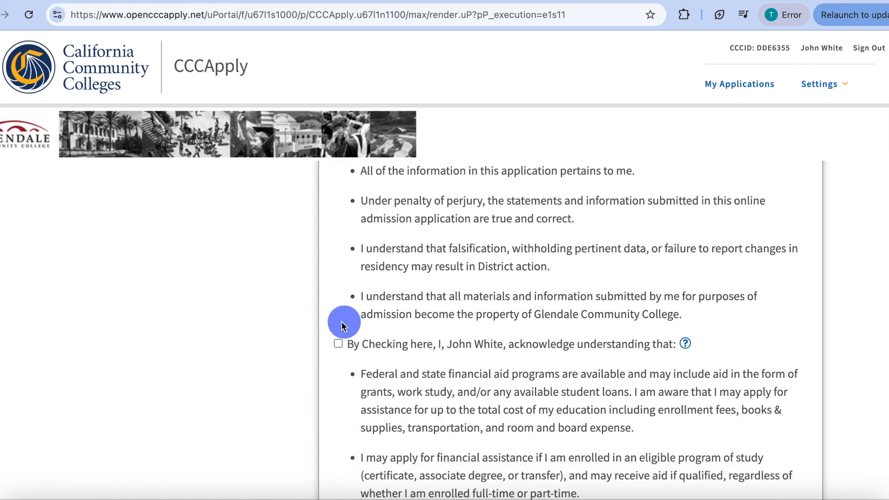
scroll(413, 391, down, 5)
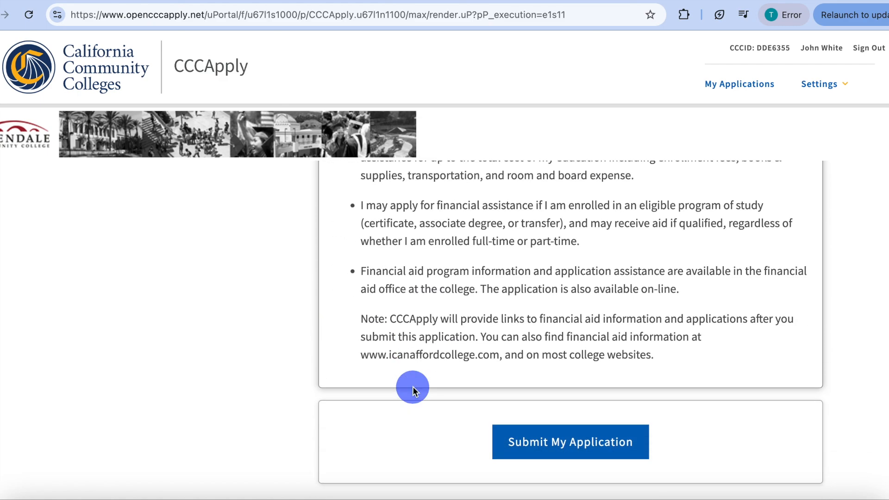
click(552, 451)
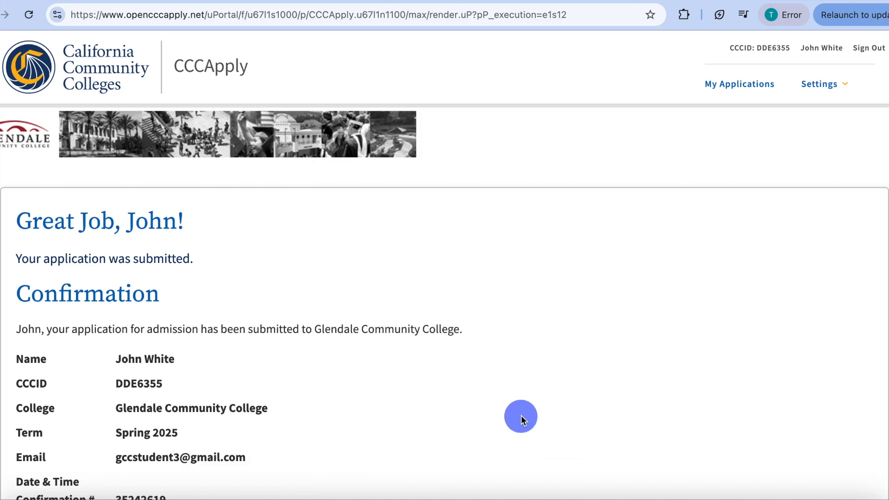
scroll(521, 415, down, 2)
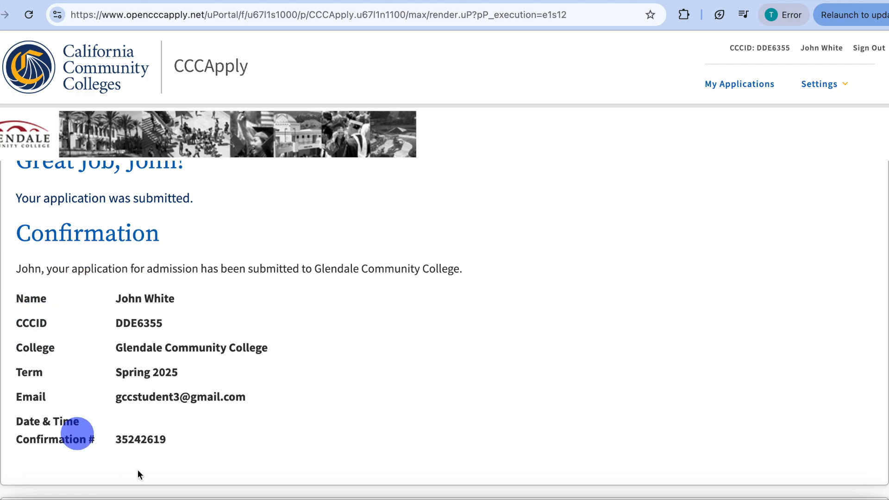
scroll(277, 328, up, 1)
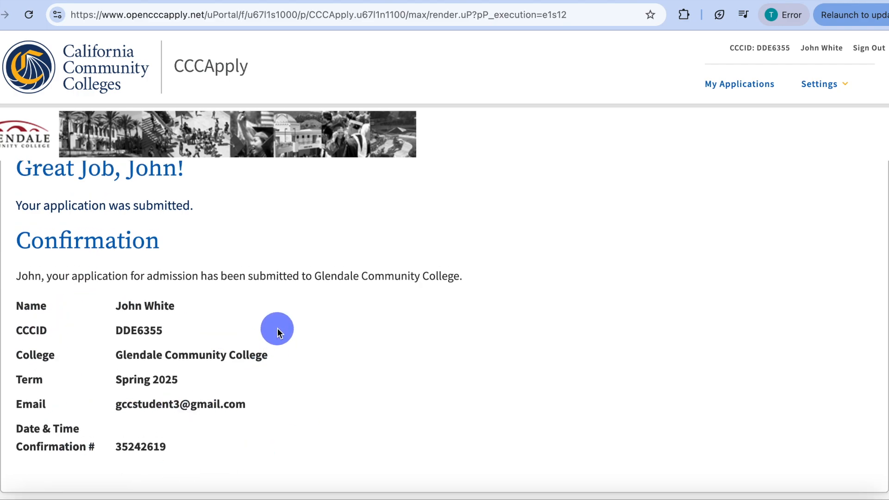